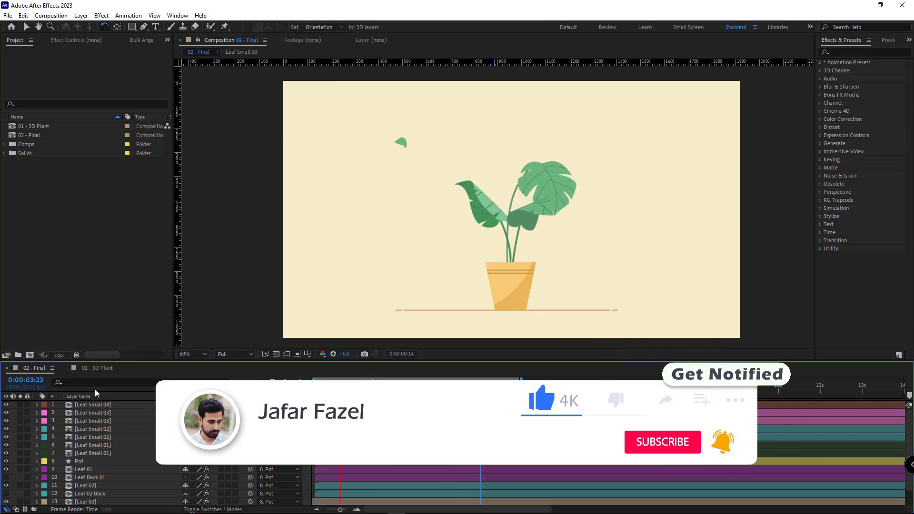
Switch from the final comp to the 01 - 3D Plant composition tab.
{"action": "left_click", "coordinate": [95, 369]}
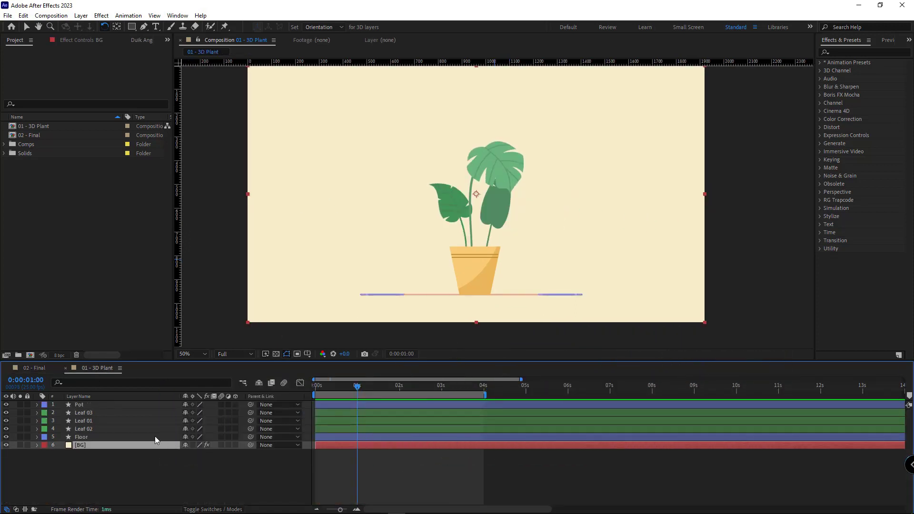
Pre-compose the Leaf 01 layer into a precomp named Leaf 01.
{"action": "left_click", "coordinate": [118, 427]}
{"action": "left_click", "coordinate": [98, 419]}
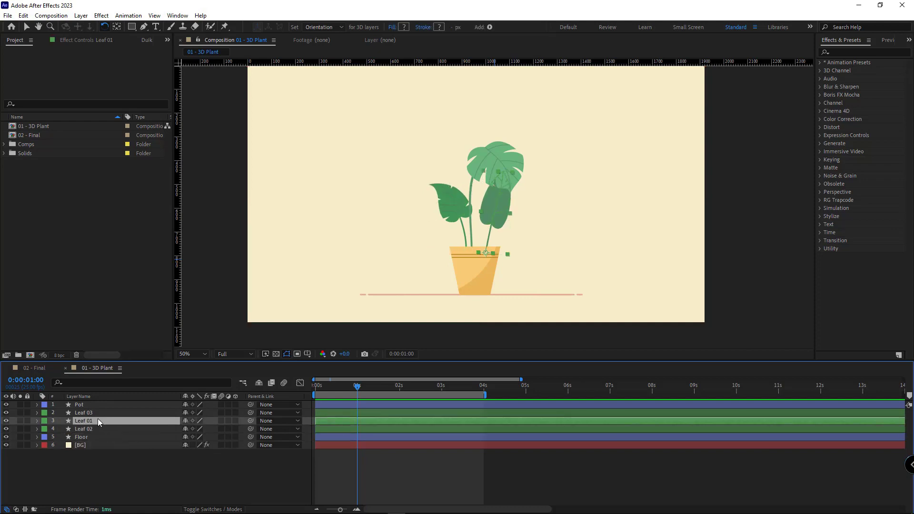
{"action": "left_click_drag", "start_coordinate": [490, 218], "coordinate": [552, 253]}
{"action": "key", "text": "ctrl+z"}
{"action": "key", "text": "v"}
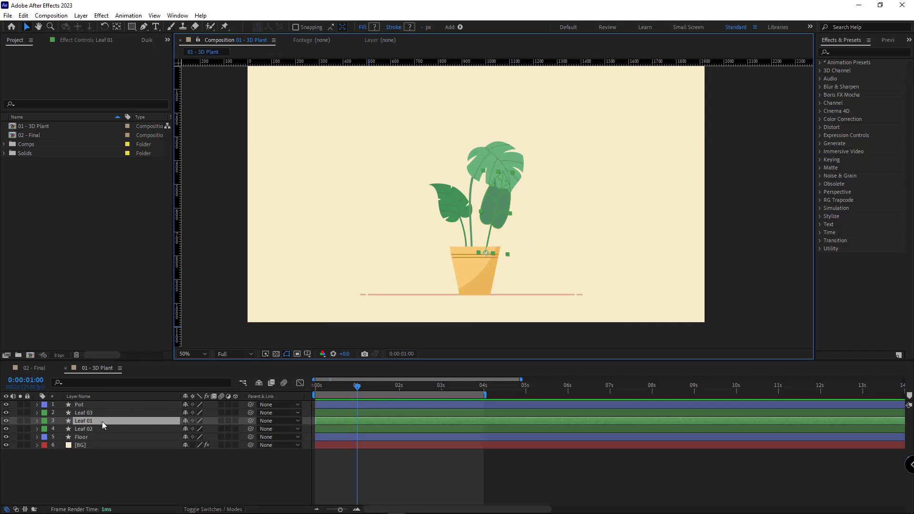
{"action": "key", "text": "ctrl+shift+c"}
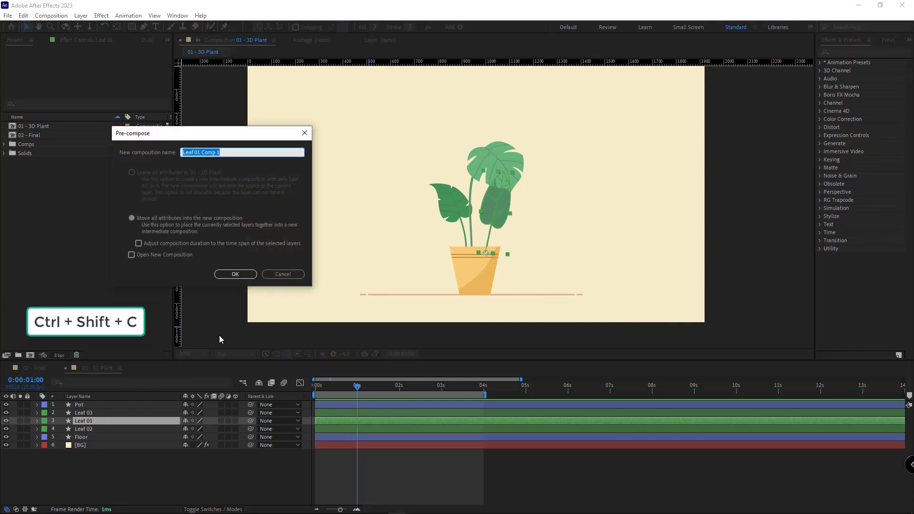
{"action": "left_click_drag", "start_coordinate": [201, 152], "coordinate": [292, 153]}
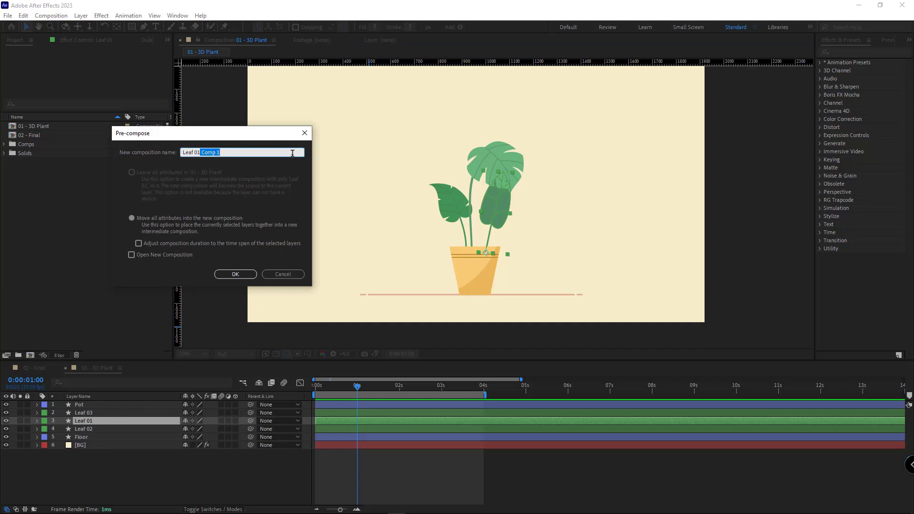
{"action": "left_click", "coordinate": [234, 274]}
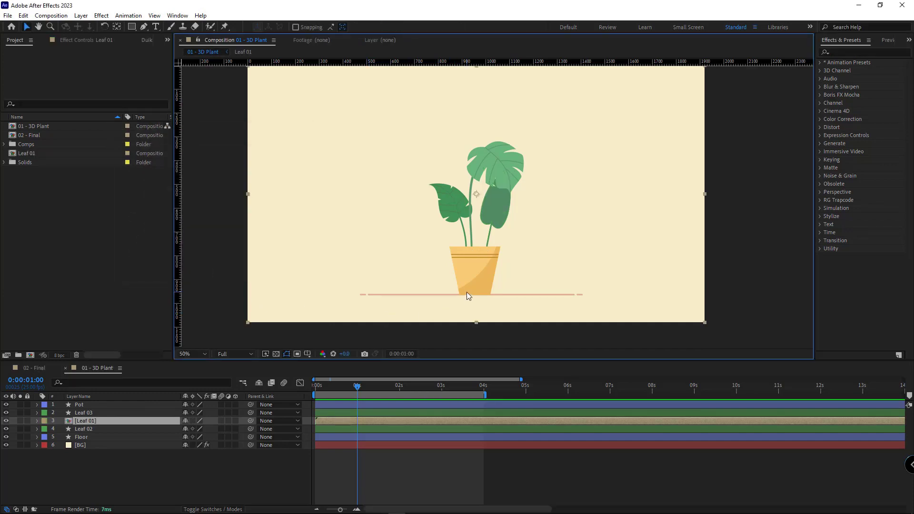
Crop the Leaf 01 precomp tightly around the leaf (320 x 542) and reposition it in the plant.
{"action": "double_click", "coordinate": [95, 421]}
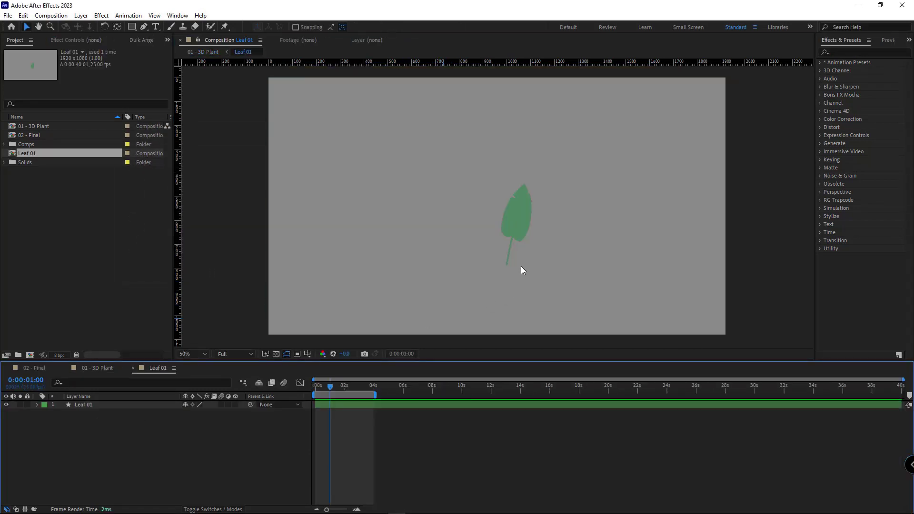
{"action": "left_click_drag", "start_coordinate": [522, 270], "coordinate": [499, 250]}
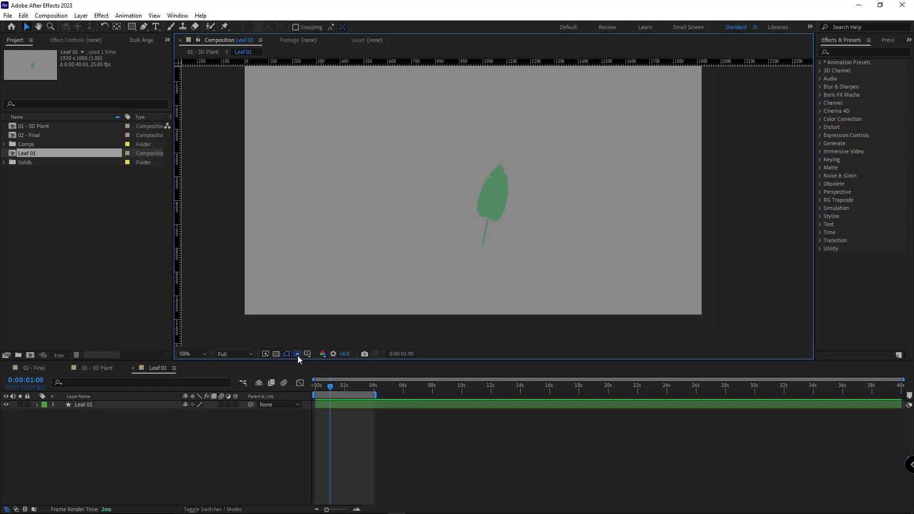
{"action": "left_click_drag", "start_coordinate": [533, 143], "coordinate": [454, 276]}
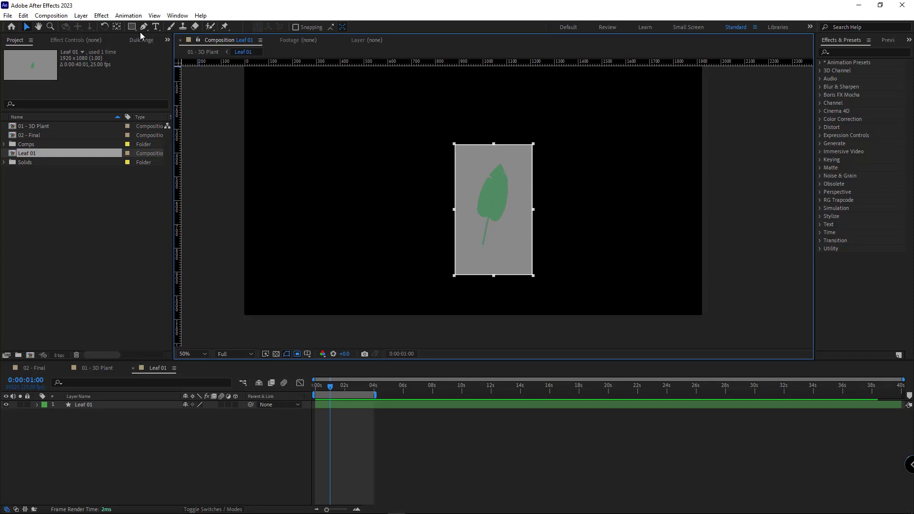
{"action": "left_click", "coordinate": [51, 15]}
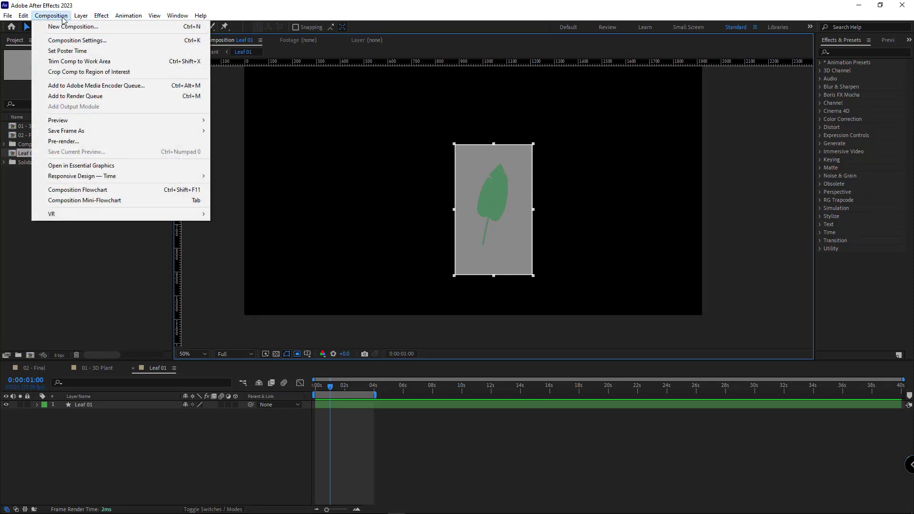
{"action": "left_click", "coordinate": [74, 72]}
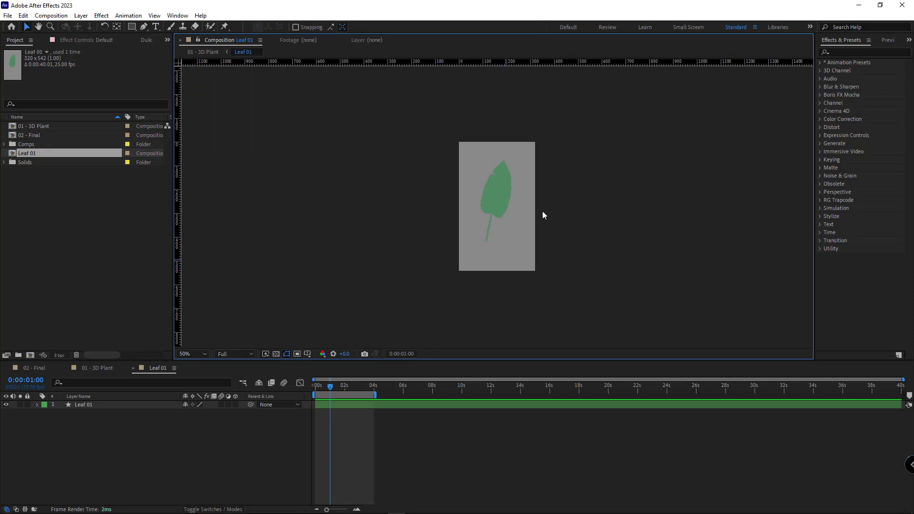
{"action": "left_click", "coordinate": [93, 371]}
{"action": "left_click_drag", "start_coordinate": [486, 208], "coordinate": [495, 225]}
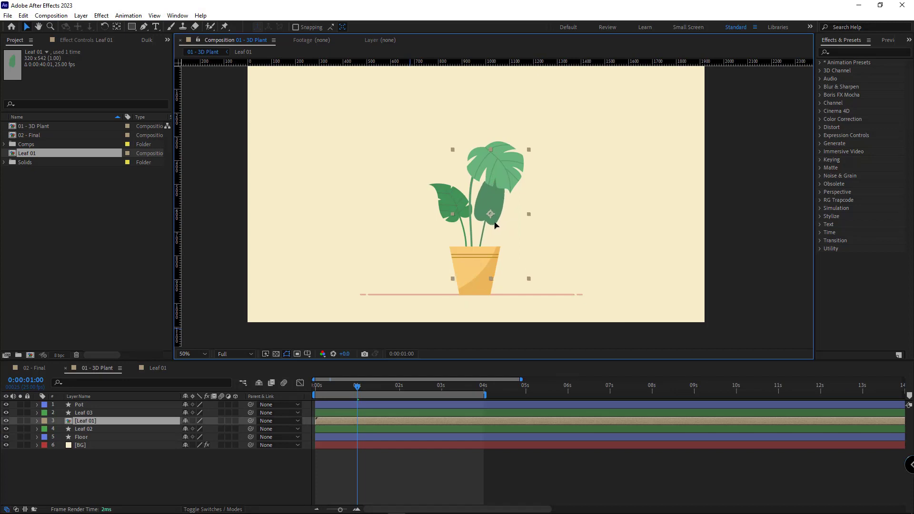
Hide the Leaf 02 and Leaf 03 layers.
{"action": "left_click", "coordinate": [85, 413]}
{"action": "left_click", "coordinate": [71, 429], "text": "ctrl"}
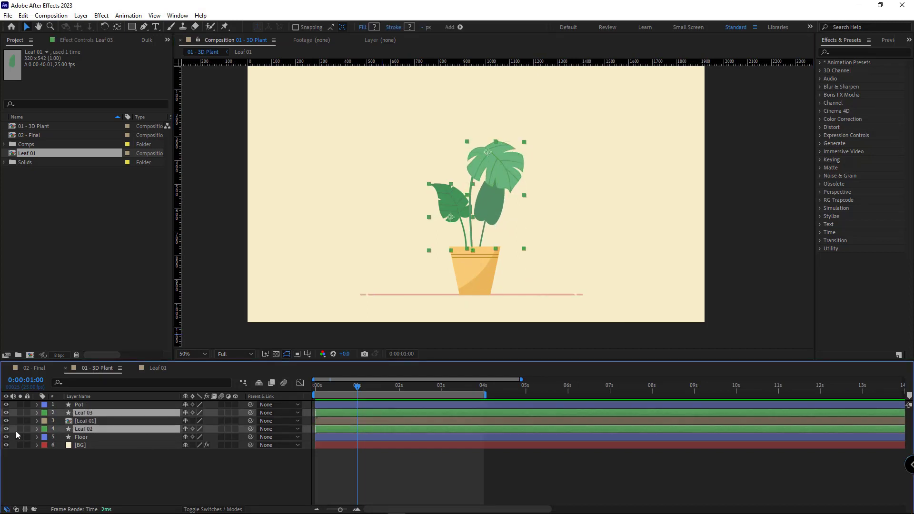
{"action": "left_click", "coordinate": [6, 429]}
{"action": "scroll", "coordinate": [497, 209], "scroll_direction": "up", "scroll_amount": 2}
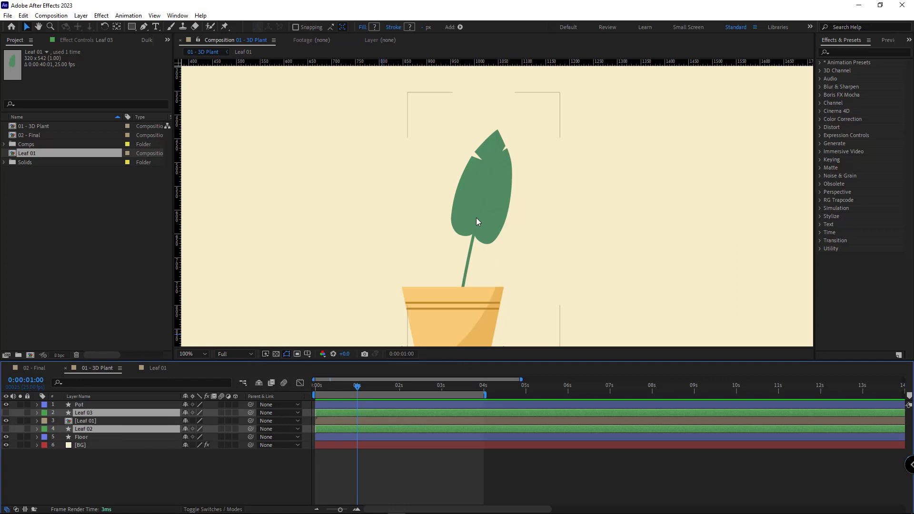
Apply the CC Page Turn effect to Leaf 01.
{"action": "left_click", "coordinate": [476, 218]}
{"action": "left_click", "coordinate": [844, 51]}
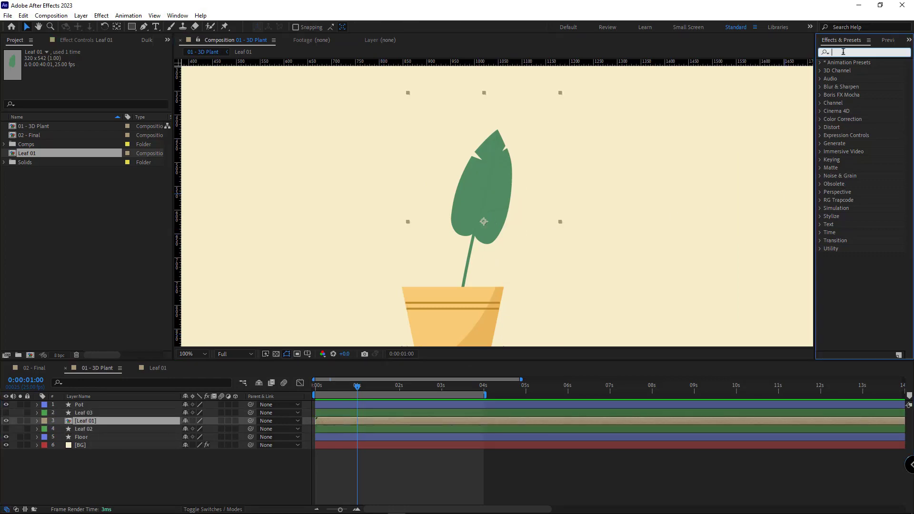
{"action": "type", "text": "cc page"}
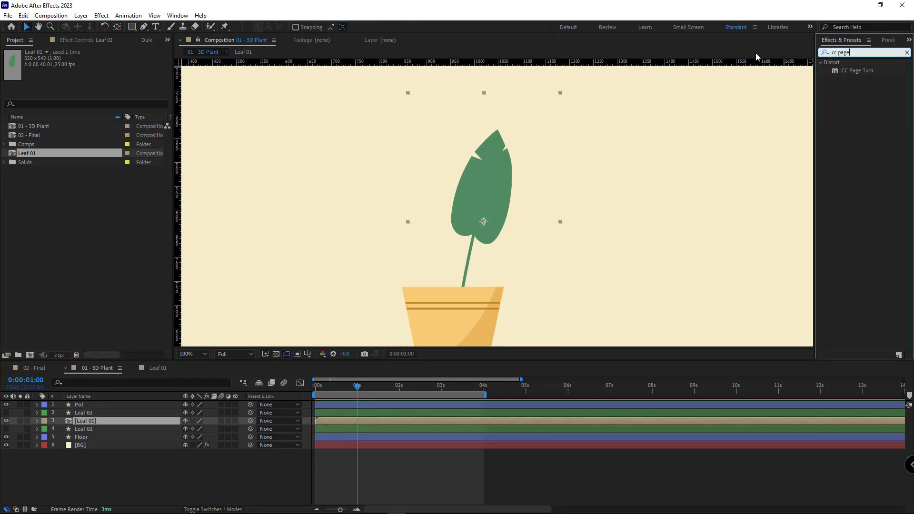
{"action": "left_click_drag", "start_coordinate": [852, 70], "coordinate": [690, 133]}
{"action": "left_click_drag", "start_coordinate": [221, 373], "coordinate": [90, 421]}
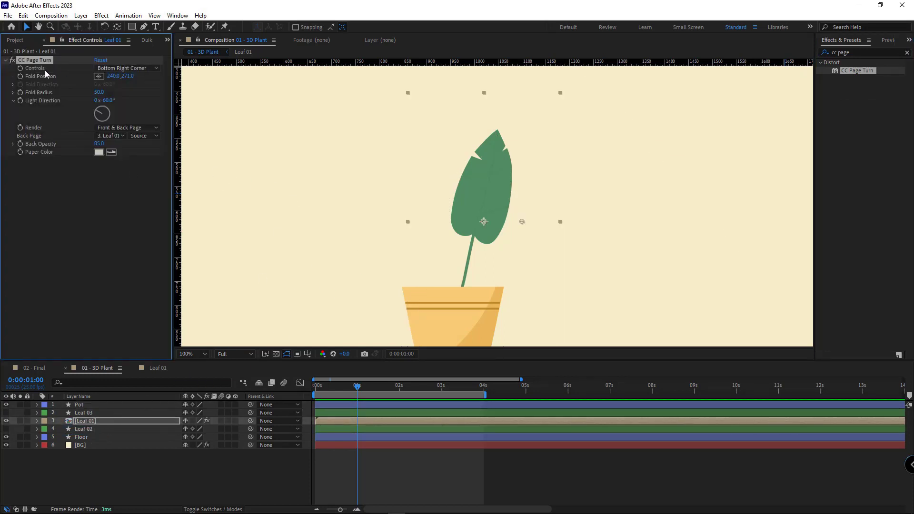
Fold from Top Left Corner, lower the fold position, Back Opacity 100, light direction -123°.
{"action": "left_click", "coordinate": [143, 68]}
{"action": "left_click", "coordinate": [125, 90]}
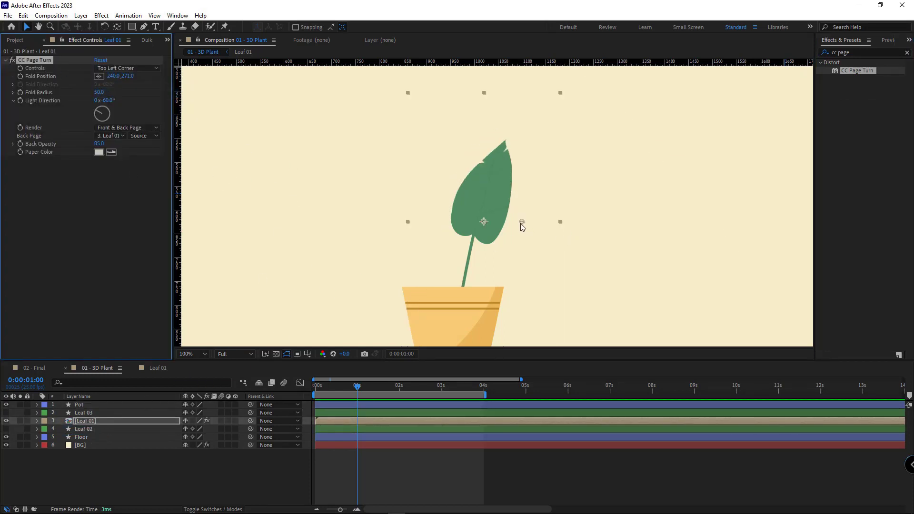
{"action": "left_click_drag", "start_coordinate": [521, 223], "coordinate": [483, 332]}
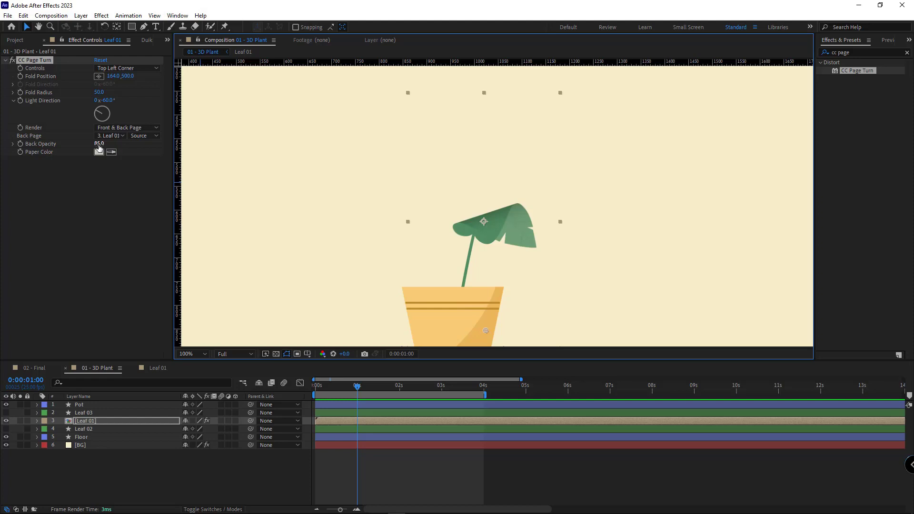
{"action": "left_click_drag", "start_coordinate": [98, 147], "coordinate": [226, 148]}
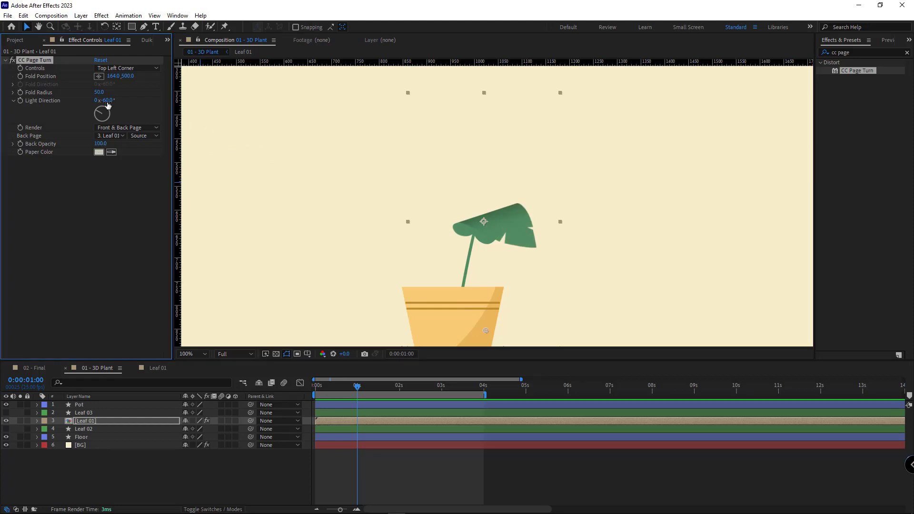
{"action": "left_click_drag", "start_coordinate": [110, 100], "coordinate": [86, 104]}
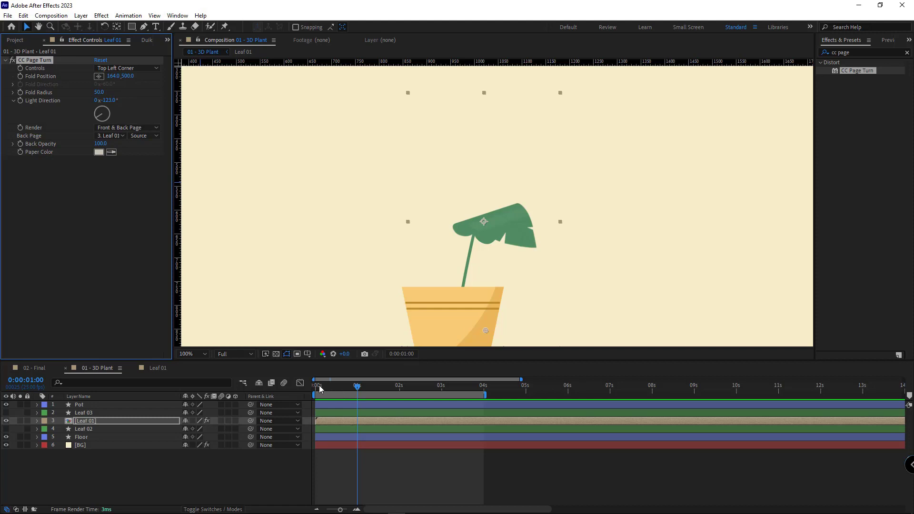
Keyframe Fold Position at 0s and set a deeper fold at 2 seconds.
{"action": "left_click", "coordinate": [318, 387]}
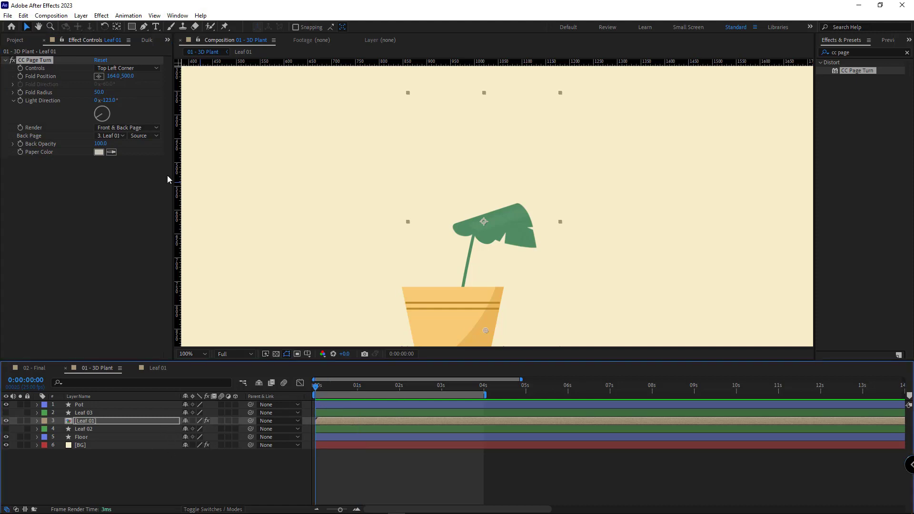
{"action": "left_click", "coordinate": [19, 77]}
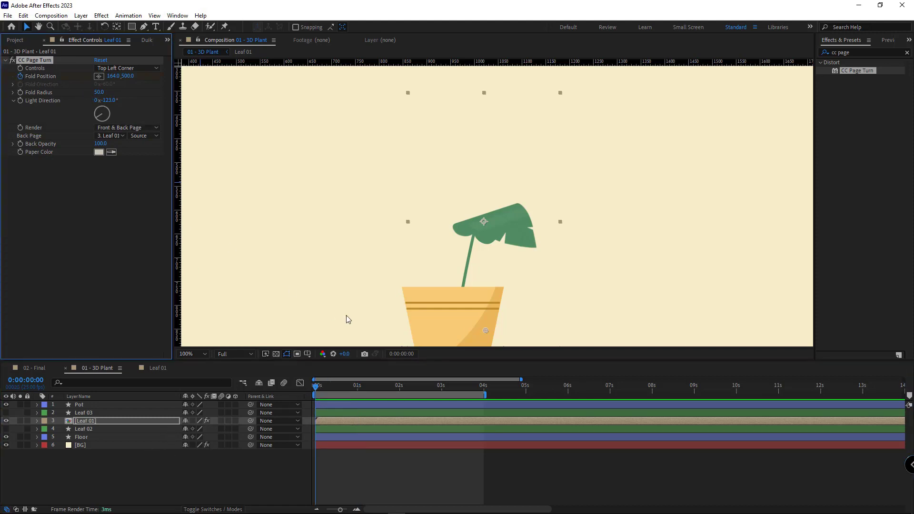
{"action": "left_click", "coordinate": [400, 387]}
{"action": "key", "text": "u"}
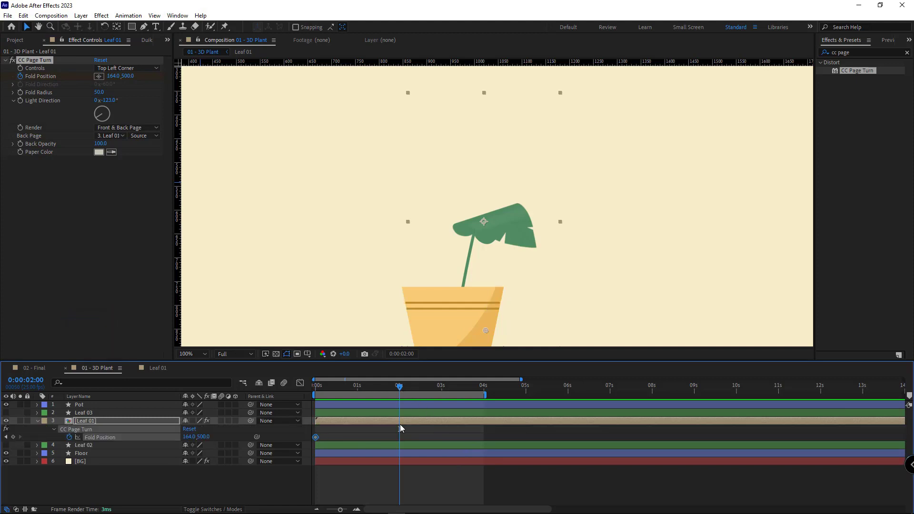
{"action": "left_click_drag", "start_coordinate": [486, 332], "coordinate": [464, 304]}
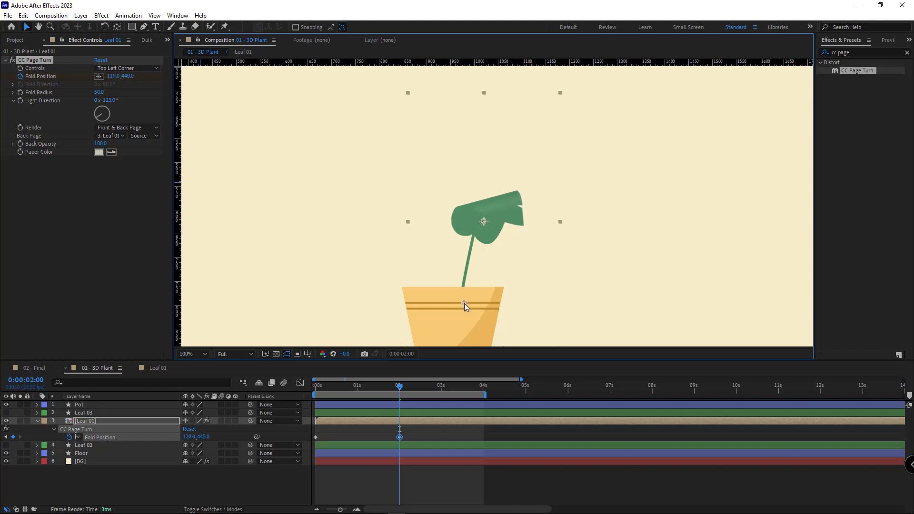
Copy the starting Fold Position keyframe to the 4-second mark.
{"action": "left_click", "coordinate": [483, 389]}
{"action": "left_click", "coordinate": [316, 437]}
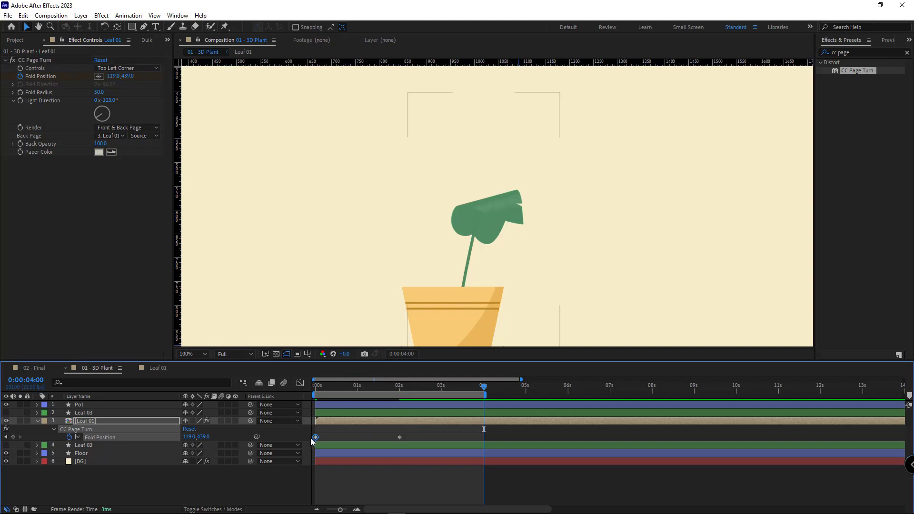
{"action": "key", "text": "ctrl+c"}
{"action": "key", "text": "ctrl+v"}
Apply Easy Ease to all three Fold Position keyframes.
{"action": "left_click_drag", "start_coordinate": [498, 433], "coordinate": [311, 441]}
{"action": "right_click", "coordinate": [399, 437]}
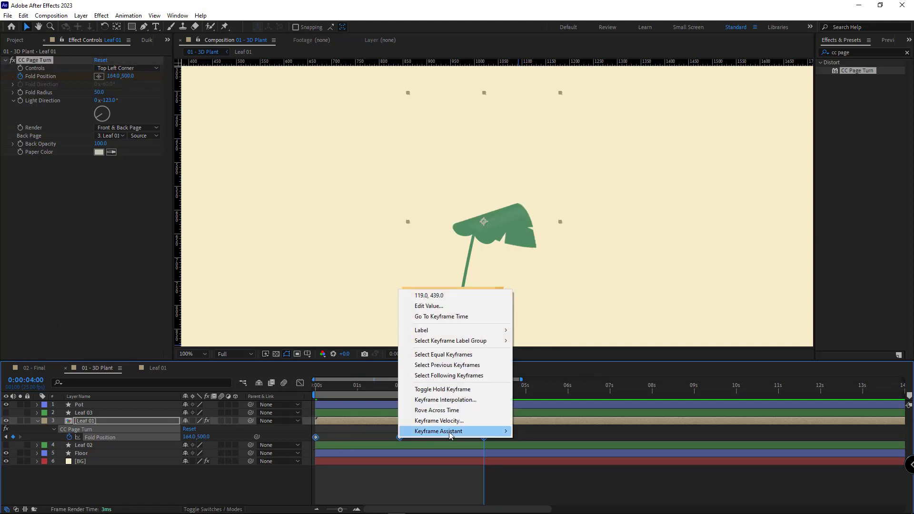
{"action": "mouse_move", "coordinate": [450, 434]}
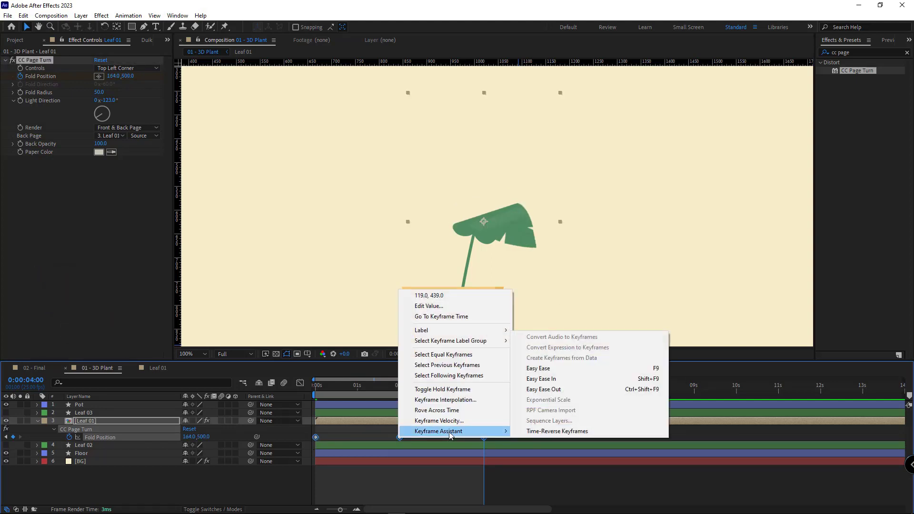
{"action": "left_click", "coordinate": [538, 368]}
{"action": "left_click", "coordinate": [491, 441]}
Preview the leaf fold animation from the first frame.
{"action": "key", "text": "Home"}
{"action": "key", "text": "space"}
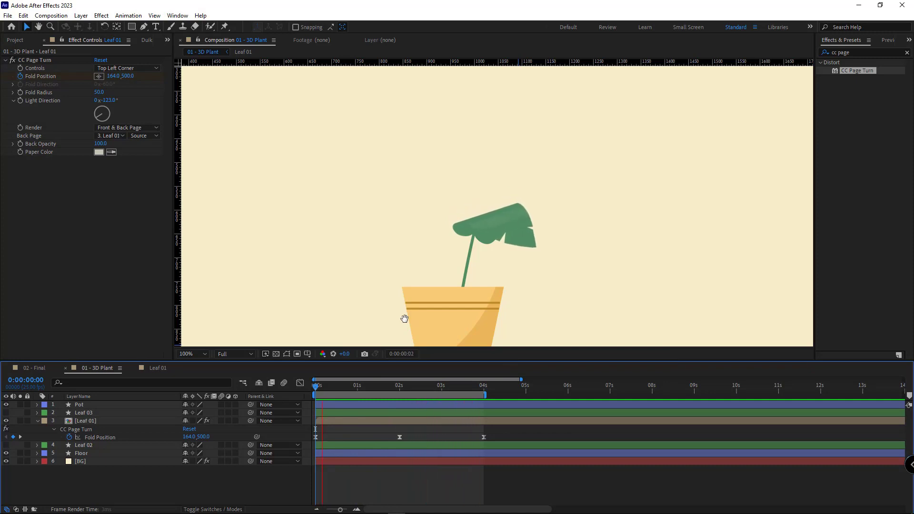
{"action": "left_click", "coordinate": [405, 319]}
{"action": "key", "text": "Home"}
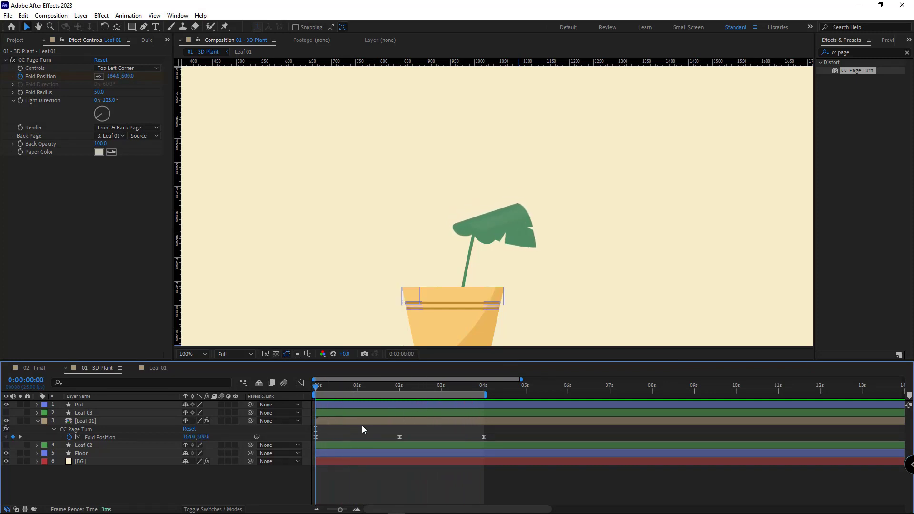
{"action": "left_click", "coordinate": [369, 421]}
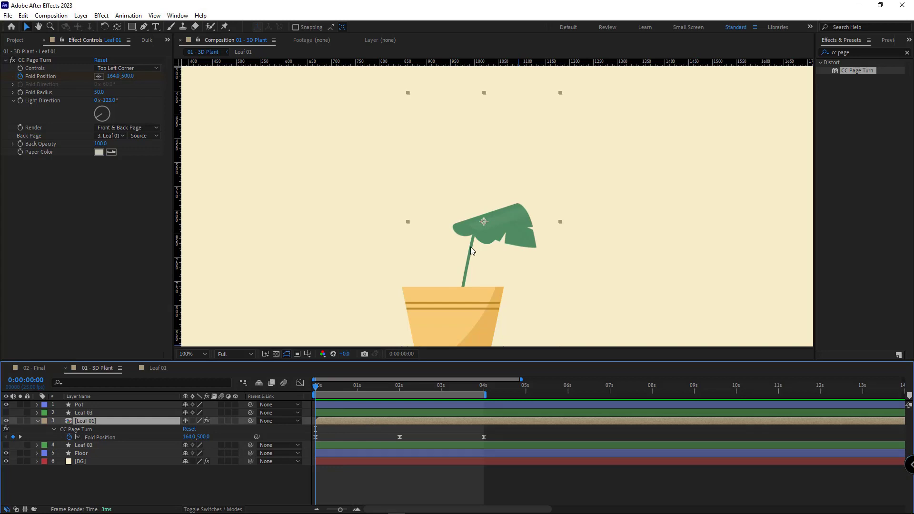
Apply CC Bend It to Leaf 01 and move its End point up to 226,82.5.
{"action": "left_click", "coordinate": [856, 53]}
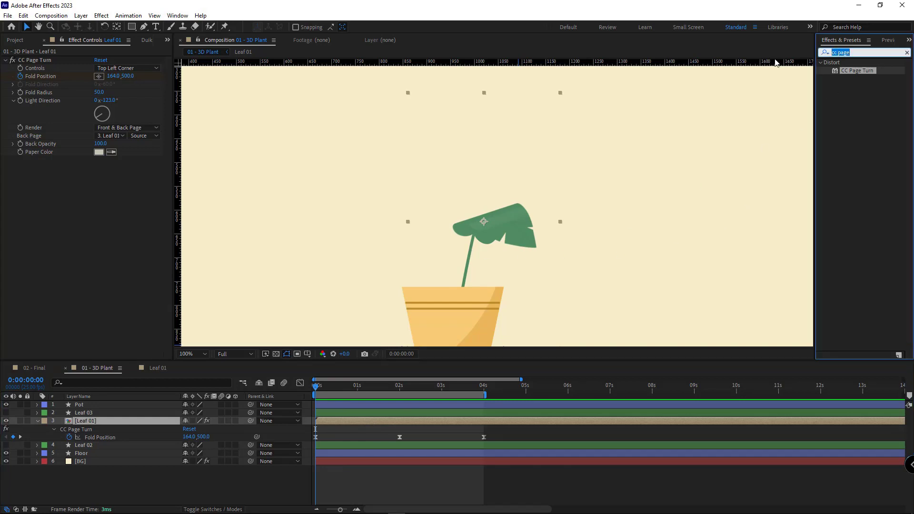
{"action": "type", "text": "bend"}
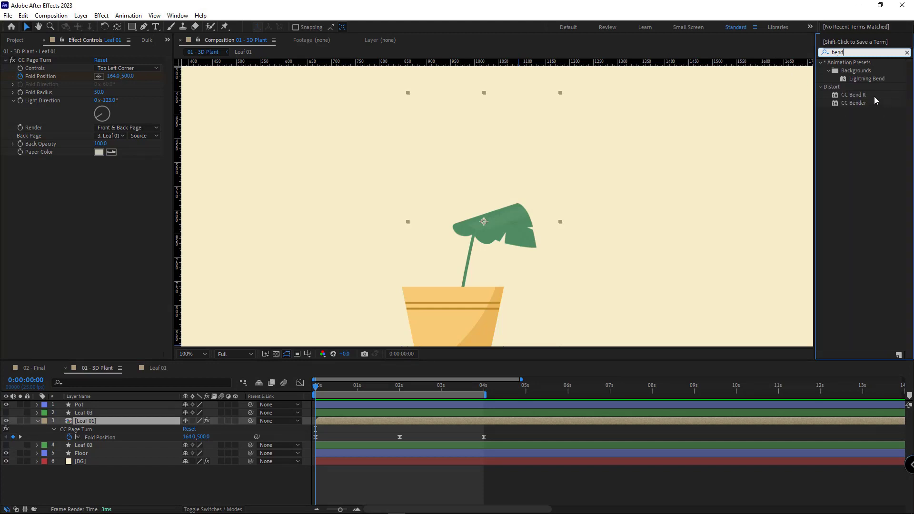
{"action": "left_click_drag", "start_coordinate": [857, 95], "coordinate": [461, 298]}
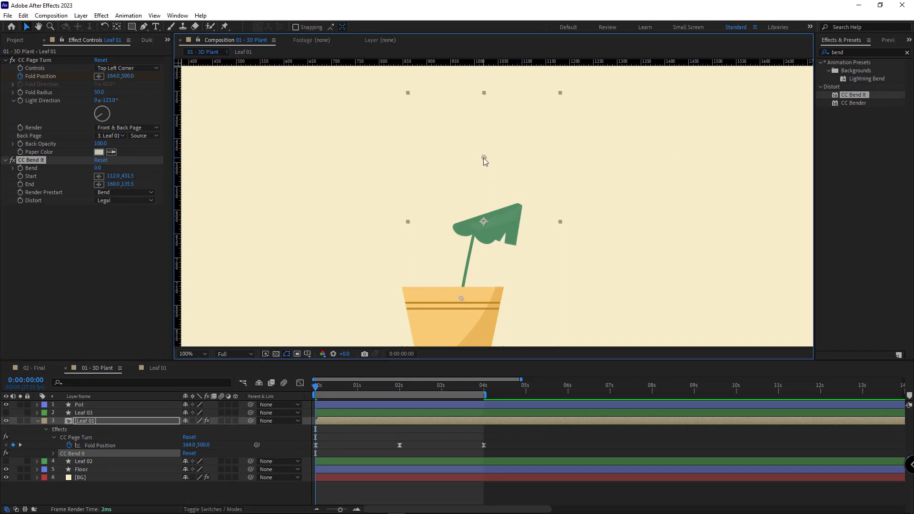
{"action": "left_click_drag", "start_coordinate": [483, 157], "coordinate": [514, 133]}
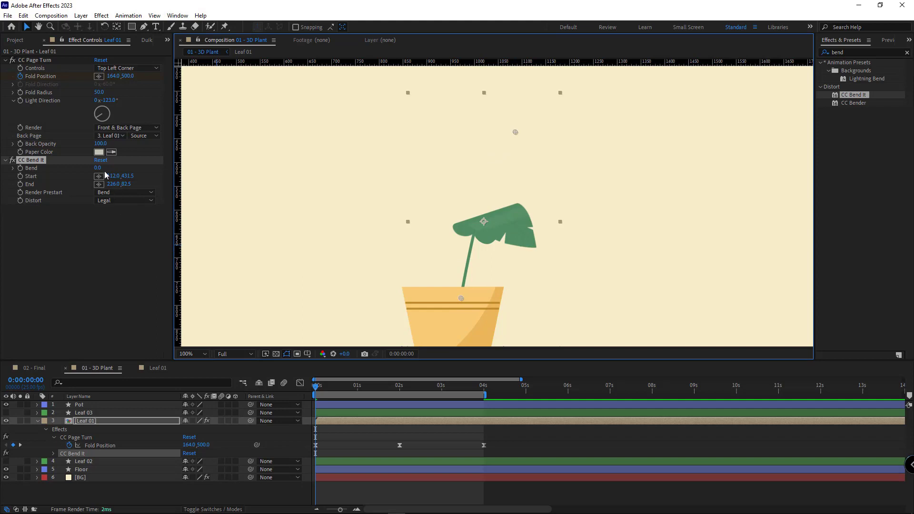
{"action": "left_click", "coordinate": [91, 272]}
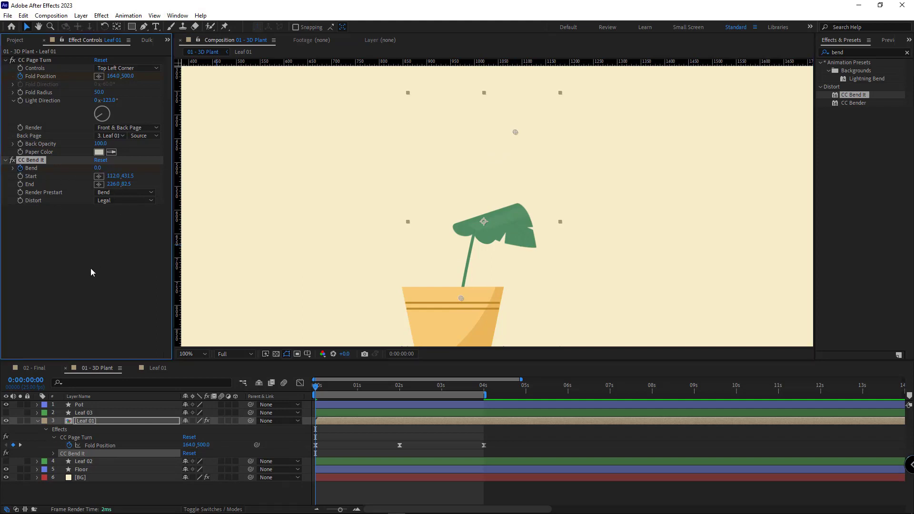
Set the Bend value to 17 at 2 seconds.
{"action": "key", "text": "u"}
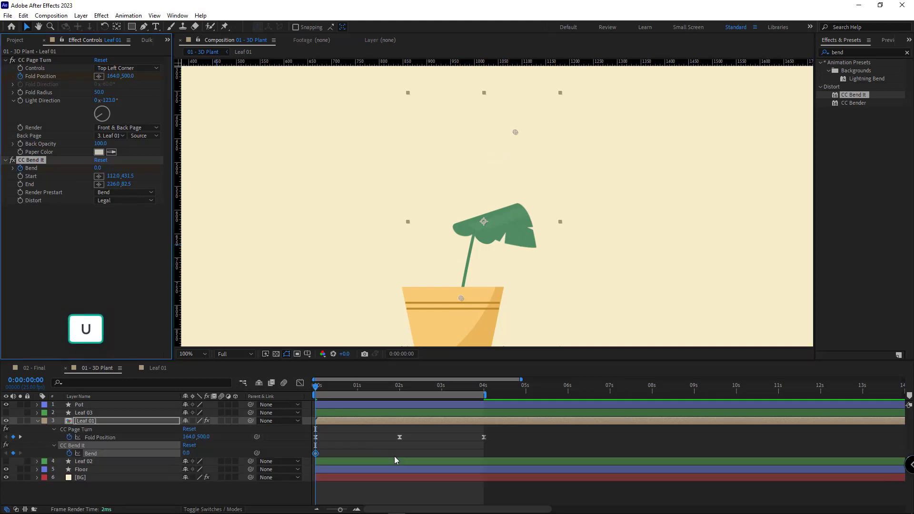
{"action": "left_click", "coordinate": [400, 386]}
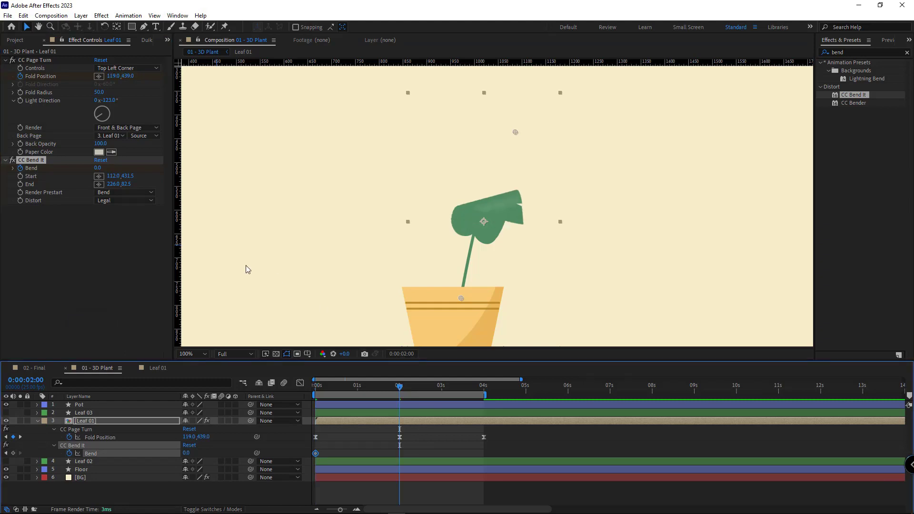
{"action": "left_click_drag", "start_coordinate": [98, 169], "coordinate": [106, 170]}
{"action": "left_click", "coordinate": [134, 276]}
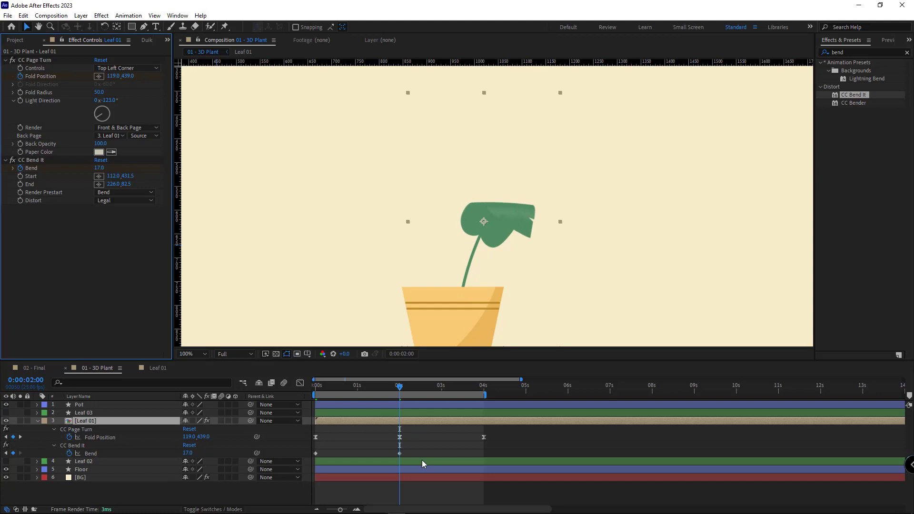
Copy the 0 Bend keyframe to 4 seconds and Easy Ease all three Bend keyframes.
{"action": "left_click", "coordinate": [484, 386]}
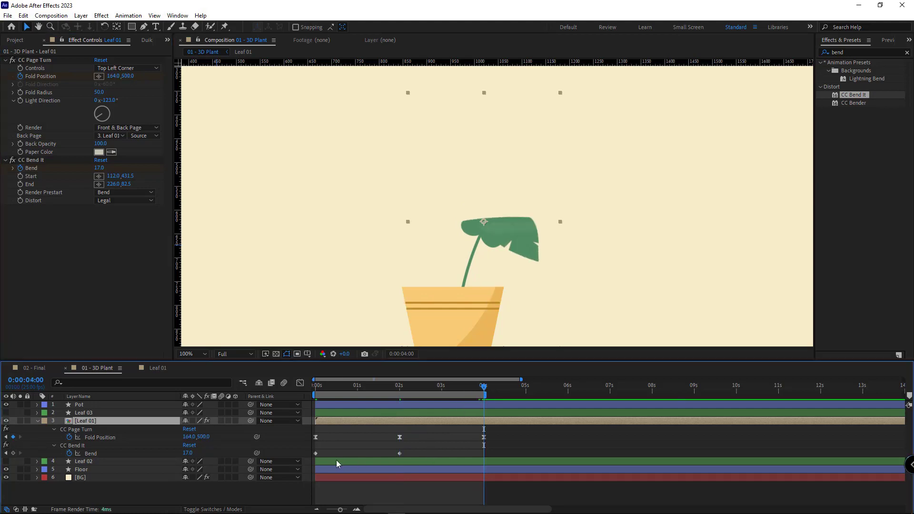
{"action": "left_click", "coordinate": [315, 453]}
{"action": "key", "text": "ctrl+c"}
{"action": "key", "text": "ctrl+v"}
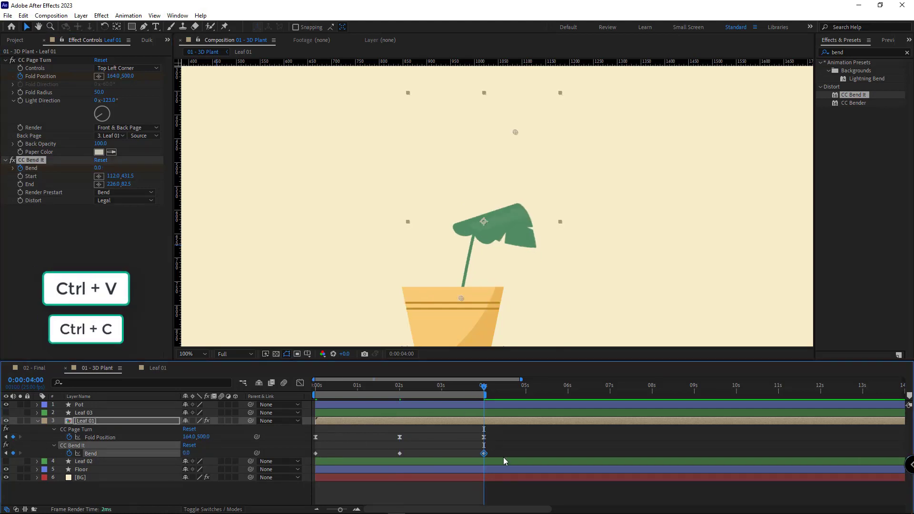
{"action": "left_click_drag", "start_coordinate": [492, 450], "coordinate": [312, 457]}
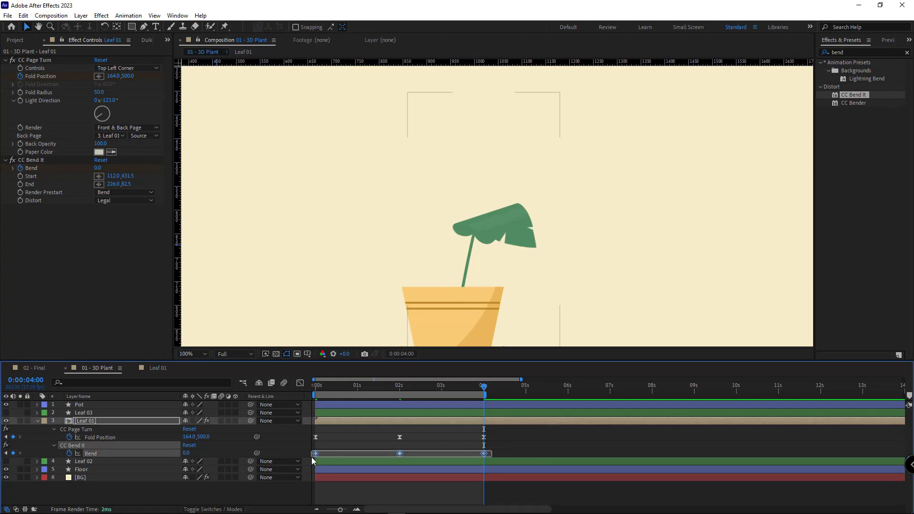
{"action": "right_click", "coordinate": [316, 454]}
{"action": "mouse_move", "coordinate": [352, 502]}
{"action": "left_click", "coordinate": [445, 380]}
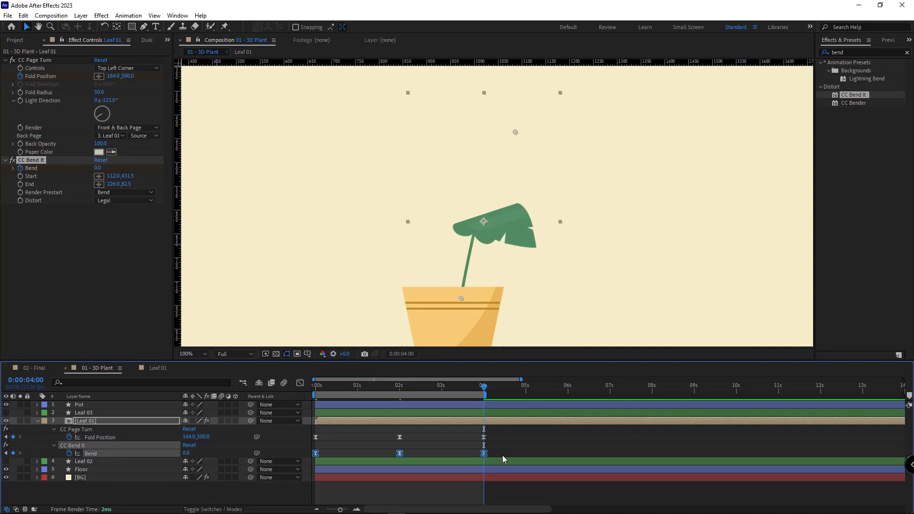
Add a loopOut("cycle") expression to the Bend property.
{"action": "left_click", "coordinate": [501, 455]}
{"action": "left_click", "coordinate": [79, 455]}
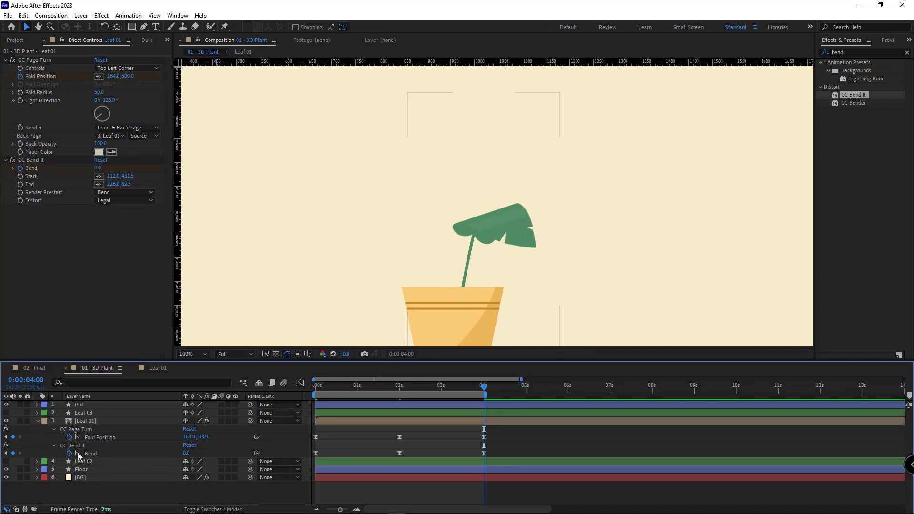
{"action": "left_click", "coordinate": [70, 453], "text": "alt"}
{"action": "left_click", "coordinate": [218, 461]}
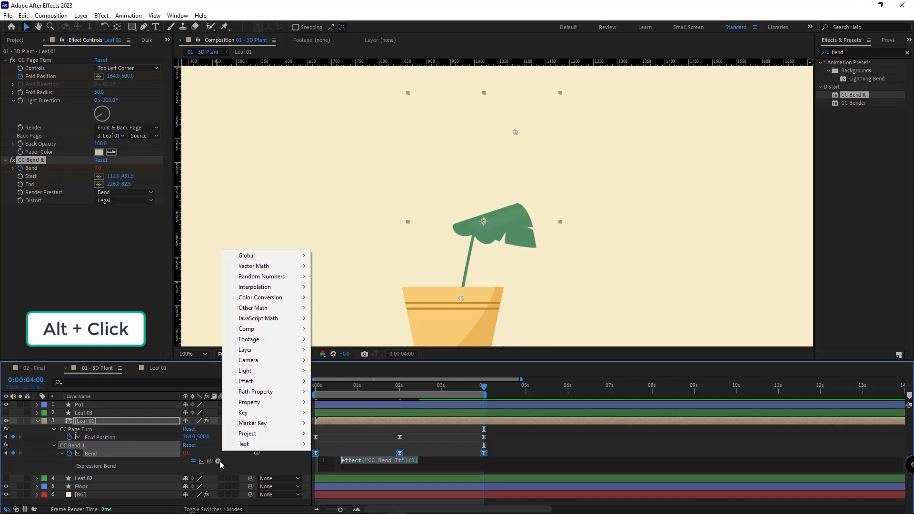
{"action": "mouse_move", "coordinate": [255, 403]}
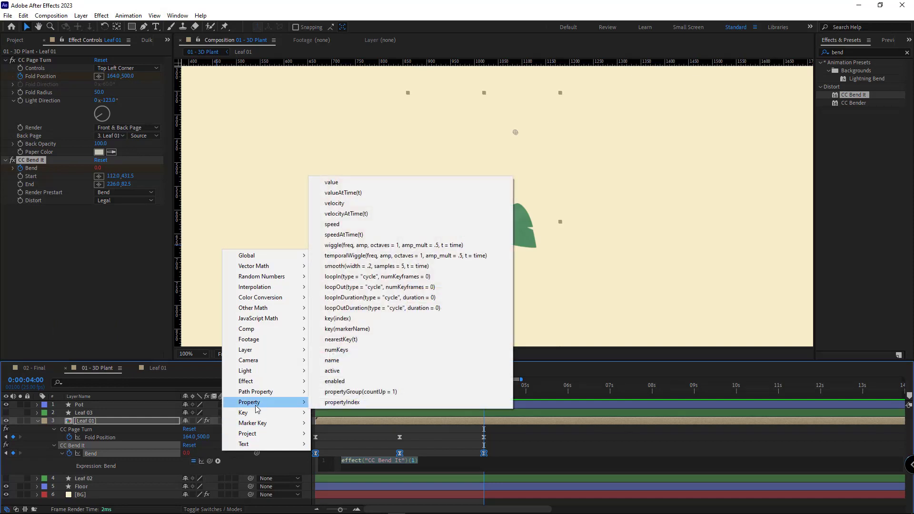
{"action": "left_click", "coordinate": [373, 291]}
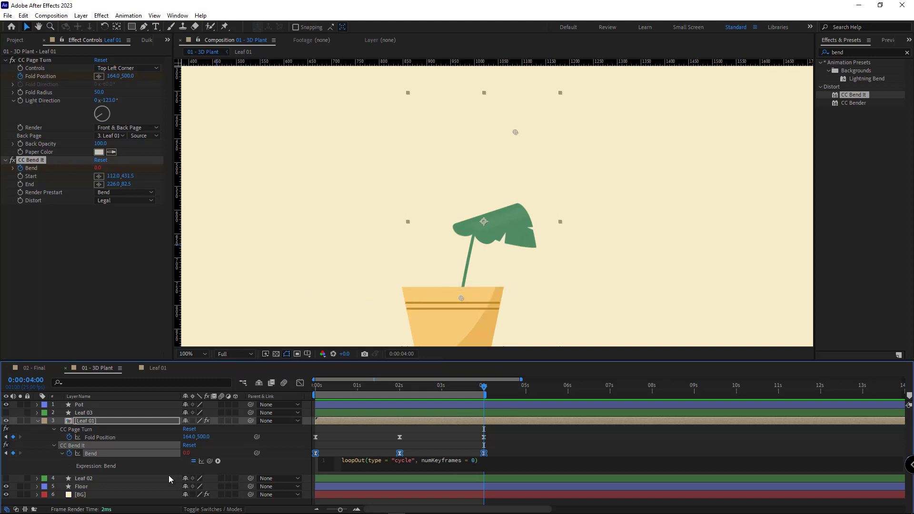
{"action": "left_click", "coordinate": [62, 454]}
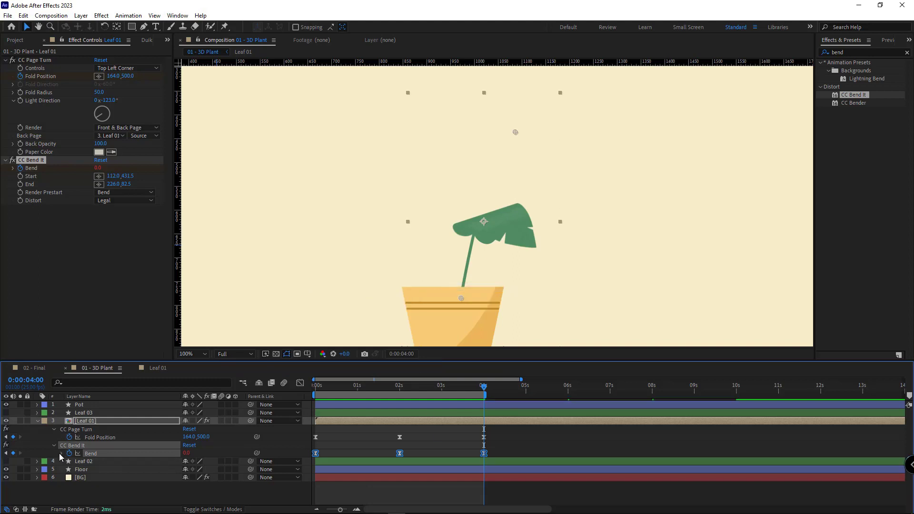
Copy Bend's expression only and paste it onto Fold Position.
{"action": "right_click", "coordinate": [92, 455]}
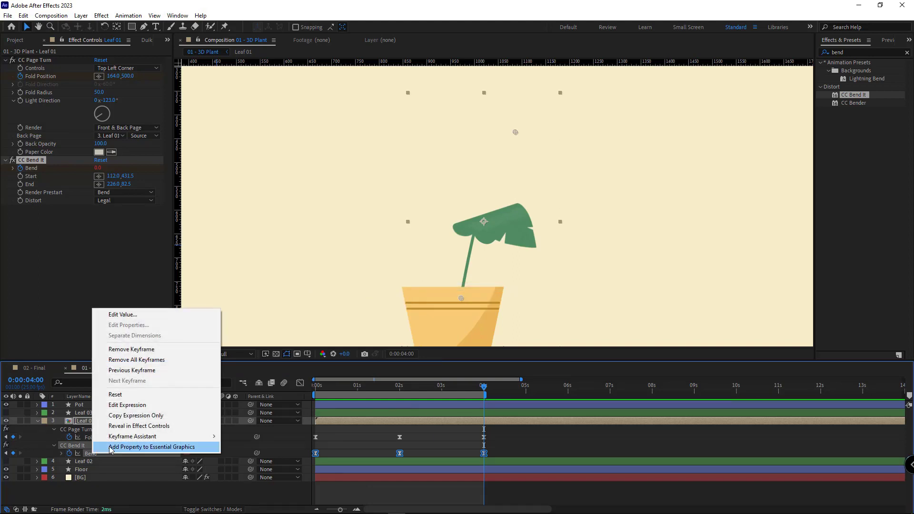
{"action": "left_click", "coordinate": [138, 418]}
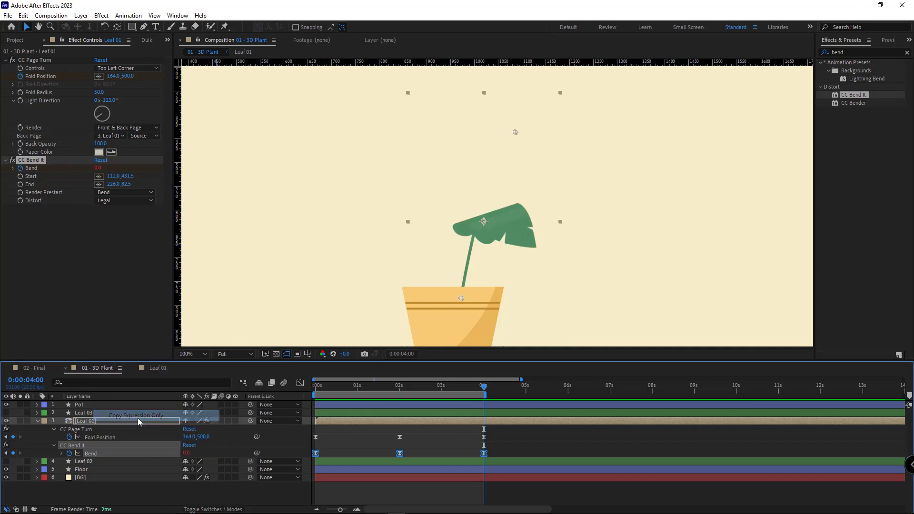
{"action": "left_click", "coordinate": [105, 438]}
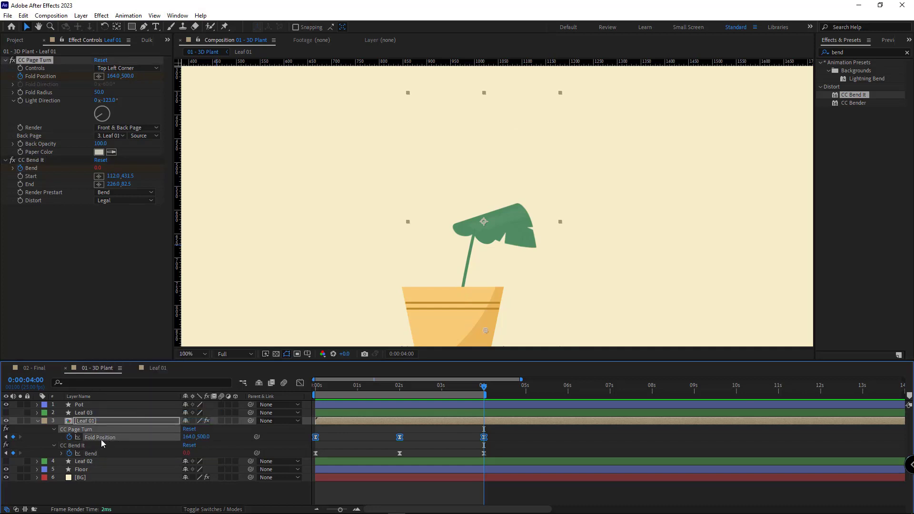
{"action": "key", "text": "ctrl+v"}
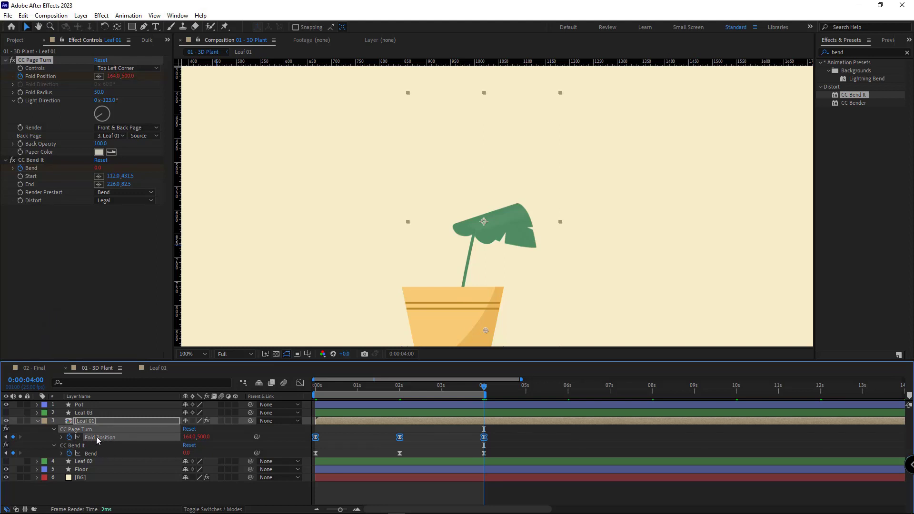
Preview the looping leaf animation from the start.
{"action": "left_click_drag", "start_coordinate": [352, 389], "coordinate": [231, 421]}
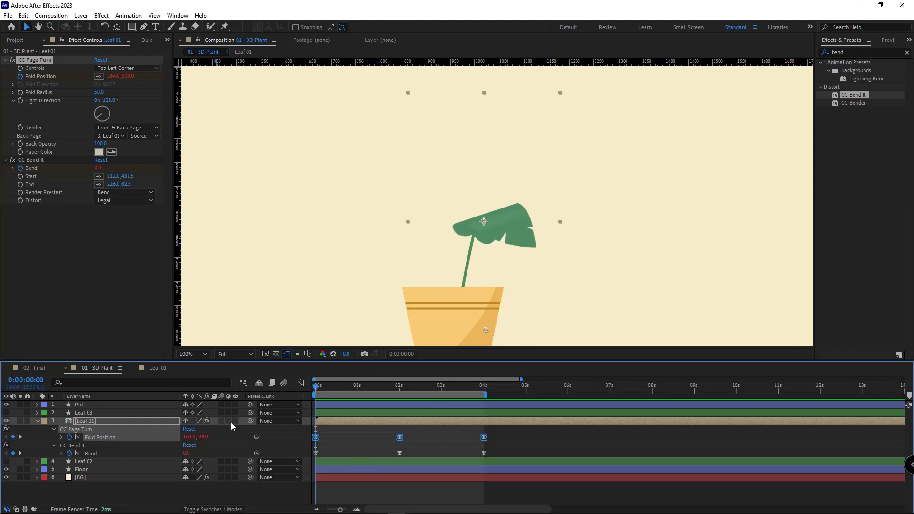
{"action": "left_click", "coordinate": [452, 487]}
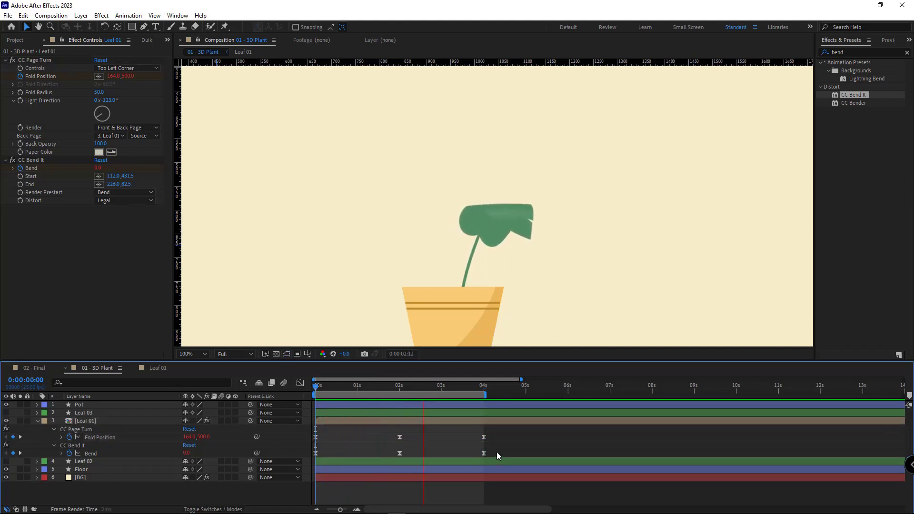
{"action": "key", "text": "space"}
{"action": "key", "text": "Home"}
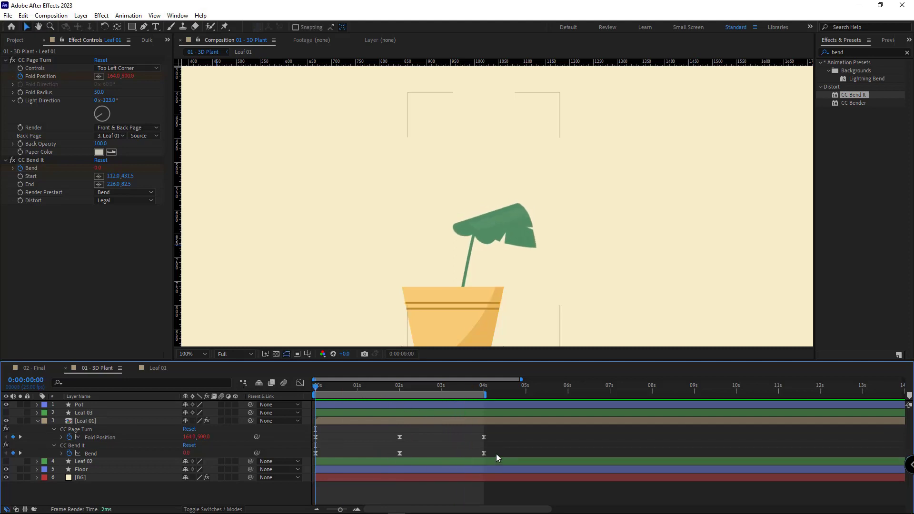
Shift the three Bend keyframes earlier so the bend starts at 7.5, then preview.
{"action": "left_click_drag", "start_coordinate": [496, 453], "coordinate": [297, 462]}
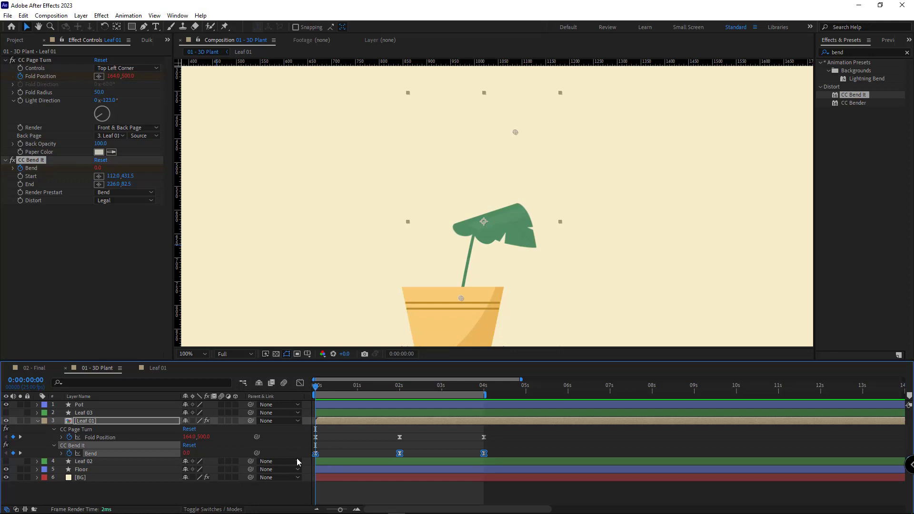
{"action": "left_click_drag", "start_coordinate": [483, 456], "coordinate": [444, 453]}
{"action": "left_click", "coordinate": [450, 435]}
{"action": "key", "text": "space"}
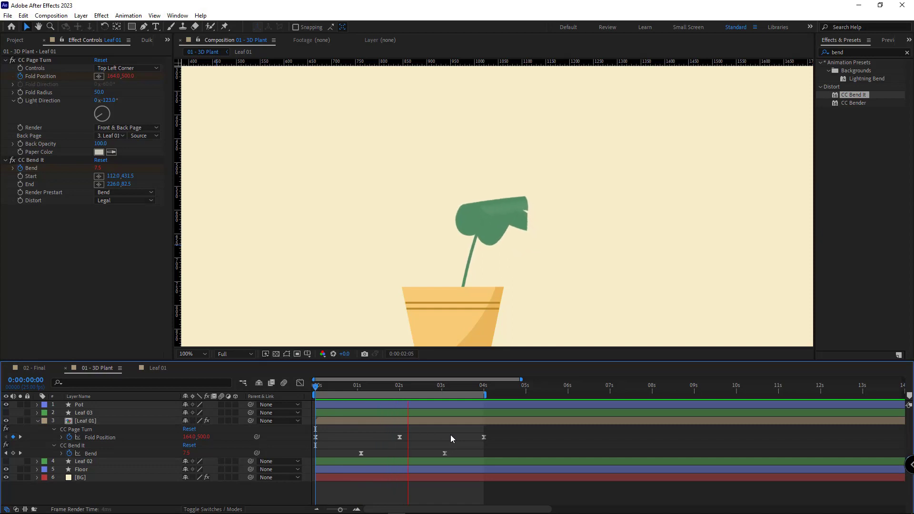
{"action": "key", "text": "space"}
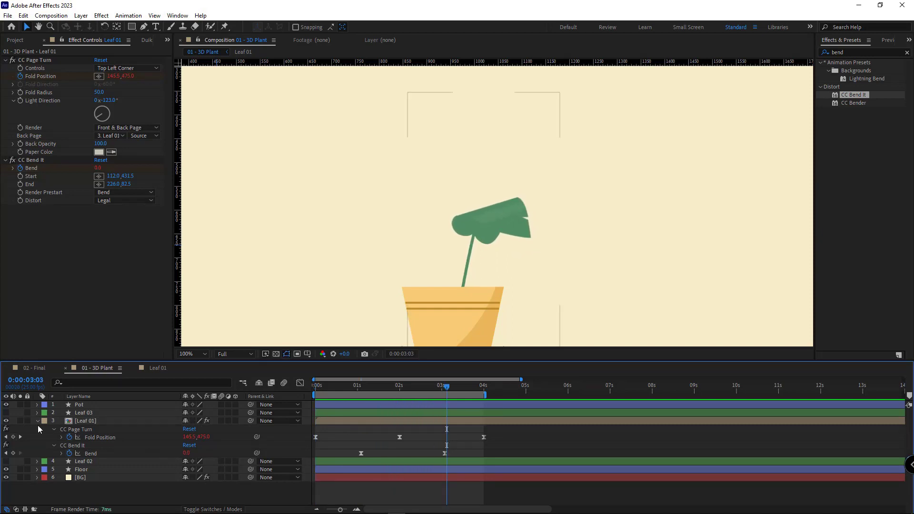
{"action": "left_click", "coordinate": [38, 421]}
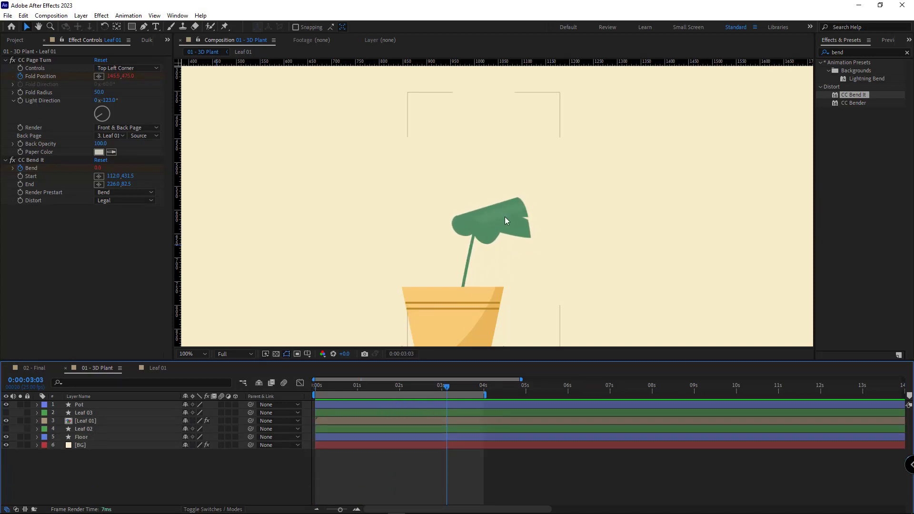
Duplicate the Leaf 01 layer and rename the copy Leaf 01 Back.
{"action": "left_click", "coordinate": [483, 240]}
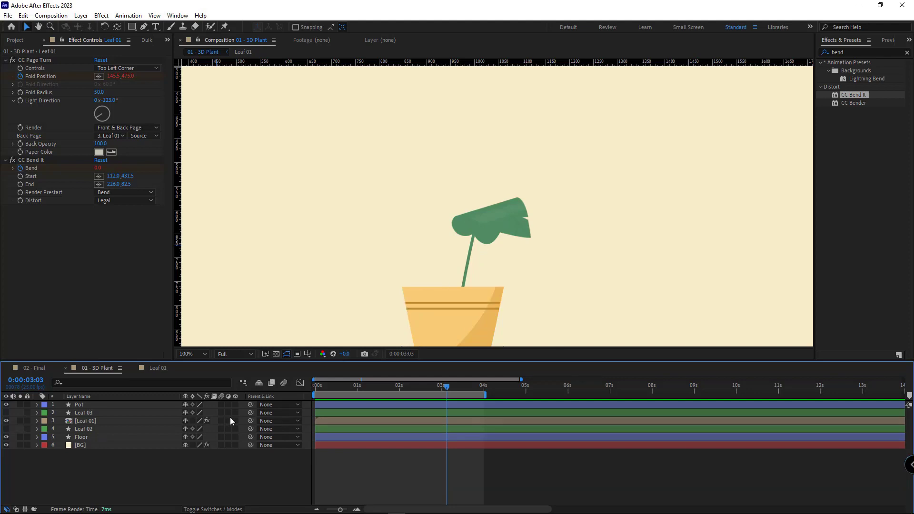
{"action": "left_click", "coordinate": [90, 422]}
{"action": "key", "text": "ctrl+d"}
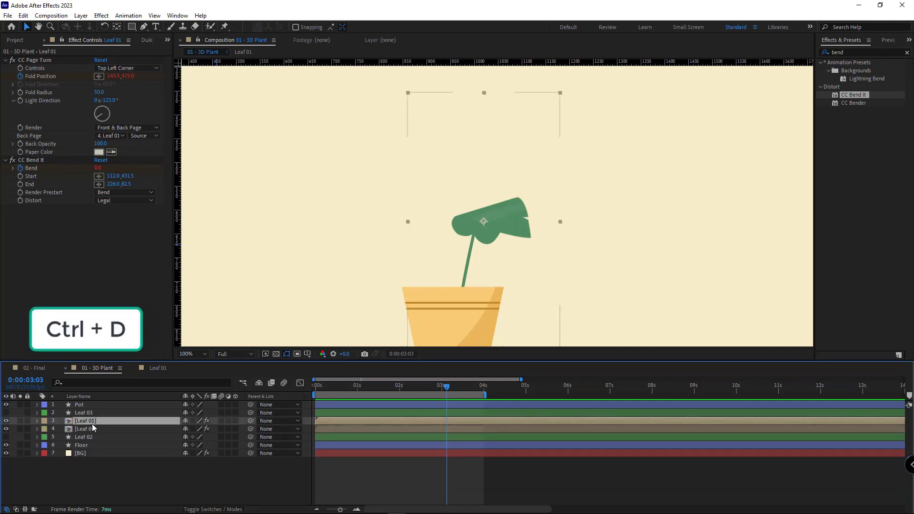
{"action": "key", "text": "Return"}
{"action": "type", "text": "Back"}
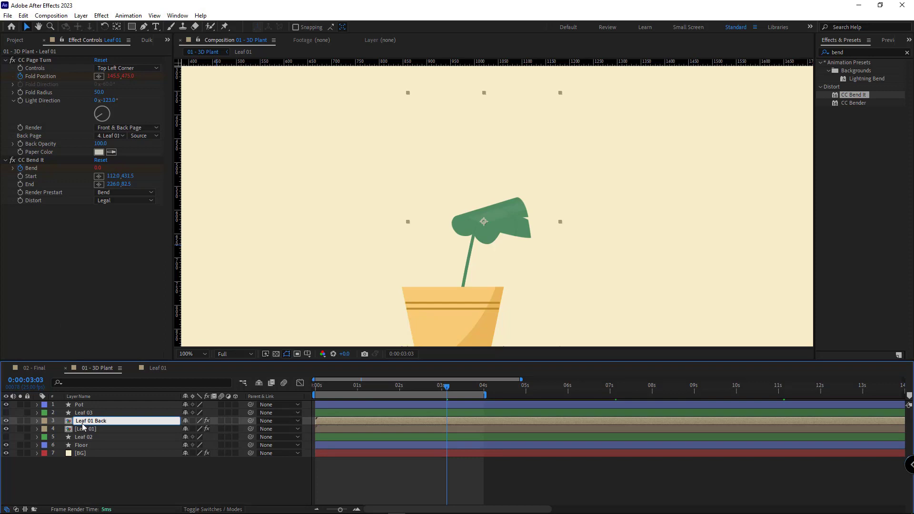
{"action": "left_click_drag", "start_coordinate": [98, 421], "coordinate": [129, 422]}
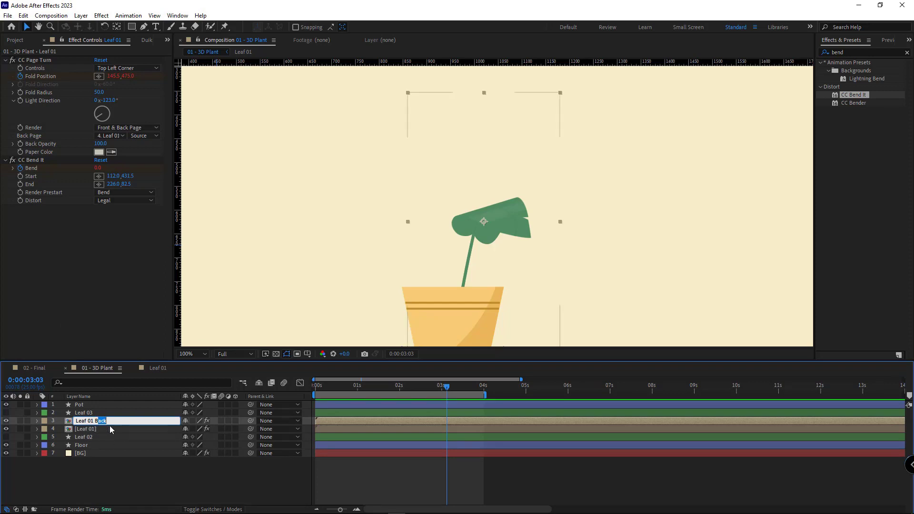
{"action": "left_click", "coordinate": [117, 476]}
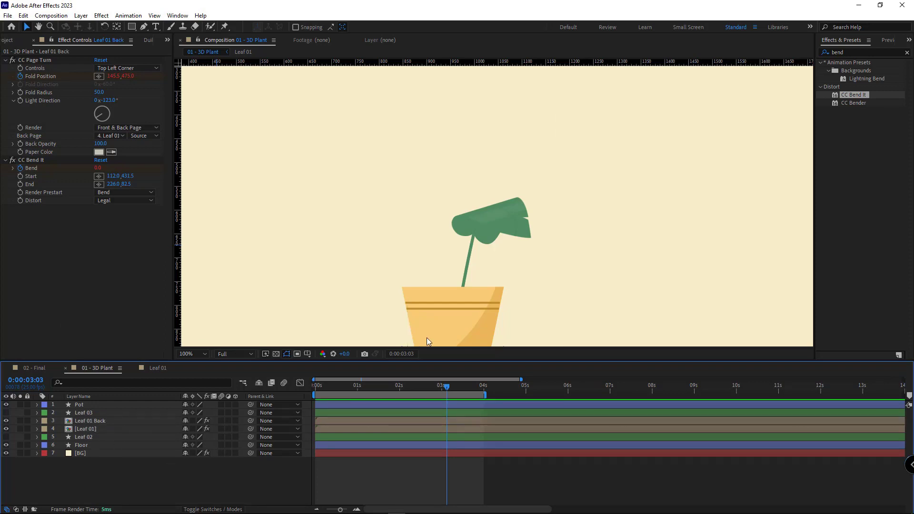
Duplicate the Leaf 01 comp as Leaf 01 Back, make it the layer's source, and open it.
{"action": "left_click", "coordinate": [103, 421]}
{"action": "right_click", "coordinate": [101, 420]}
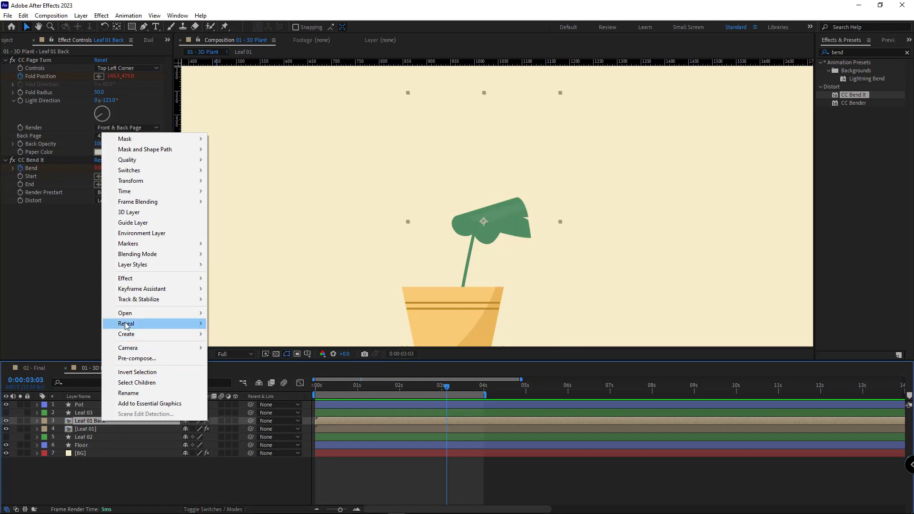
{"action": "mouse_move", "coordinate": [127, 325]}
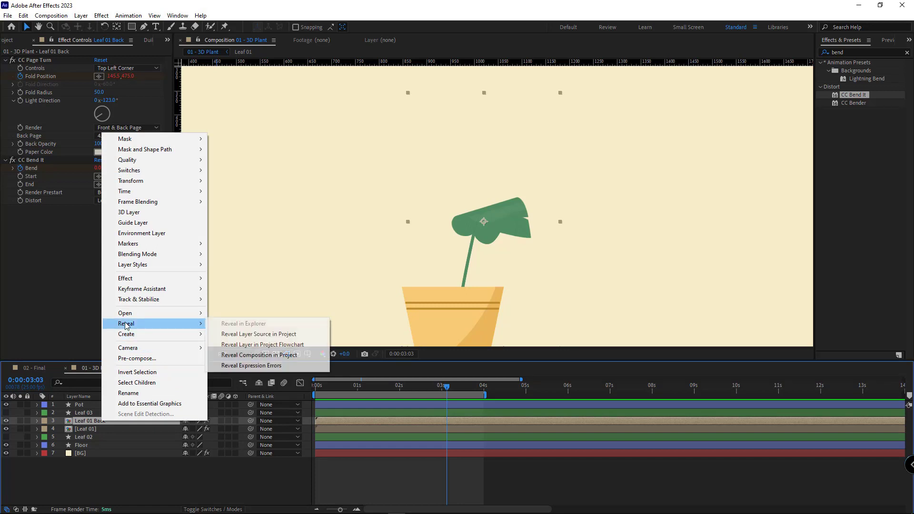
{"action": "left_click", "coordinate": [255, 335]}
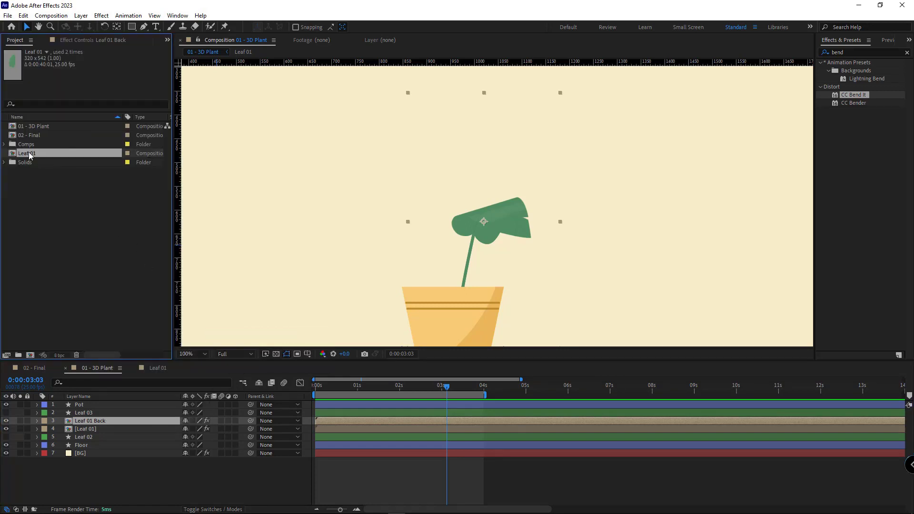
{"action": "key", "text": "ctrl+d"}
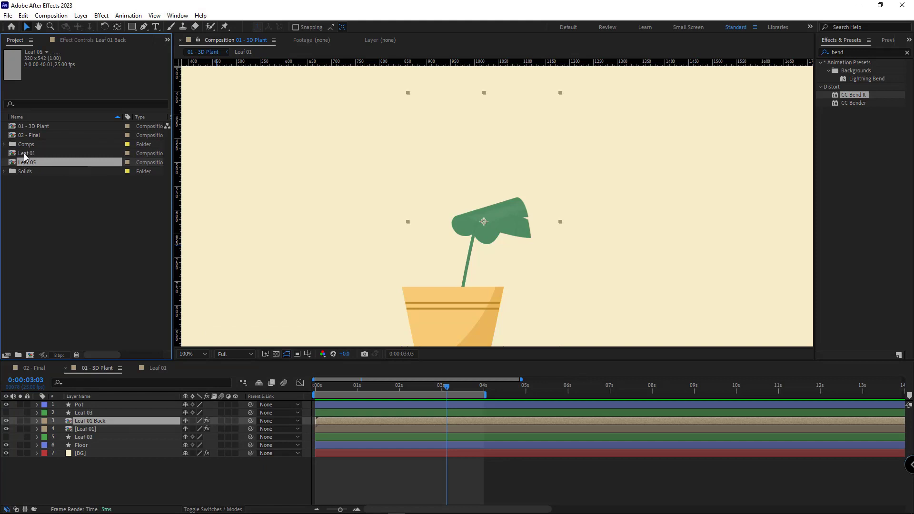
{"action": "key", "text": "Return"}
{"action": "left_click", "coordinate": [39, 162]}
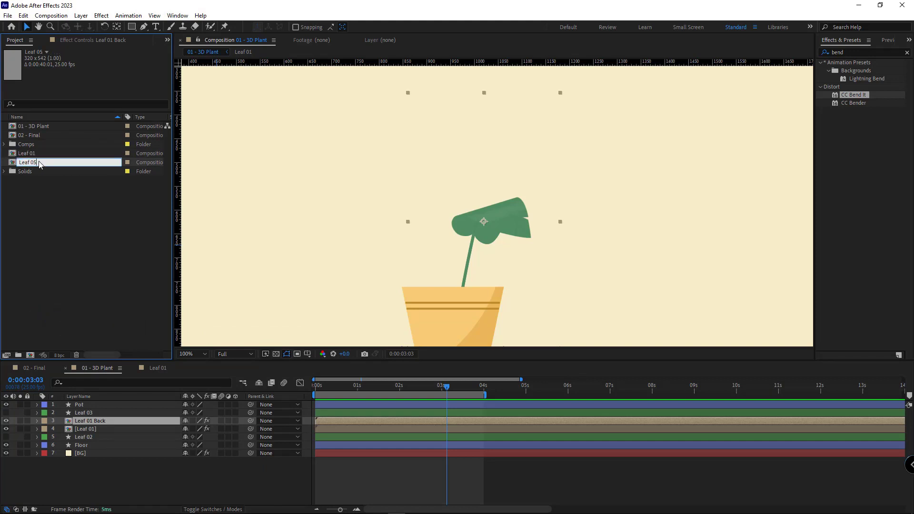
{"action": "type", "text": "1 Back"}
{"action": "key", "text": "Return"}
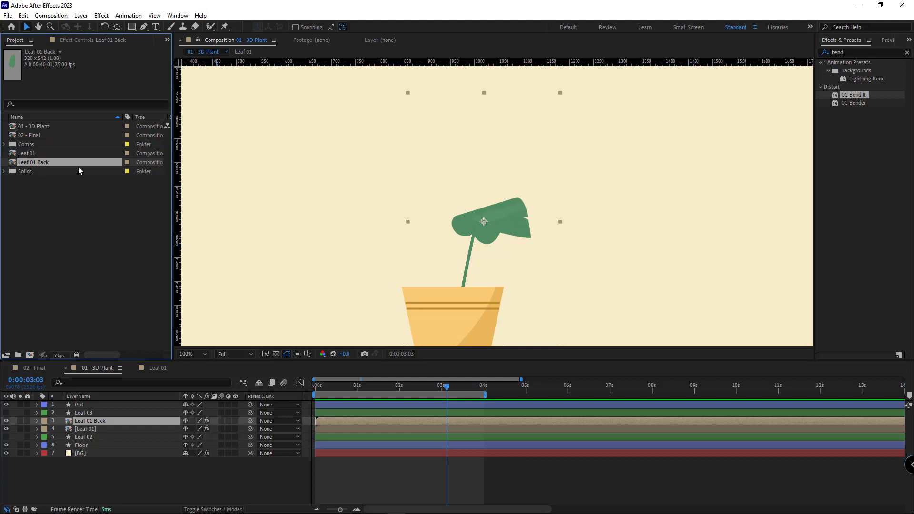
{"action": "left_click_drag", "start_coordinate": [43, 167], "coordinate": [93, 425]}
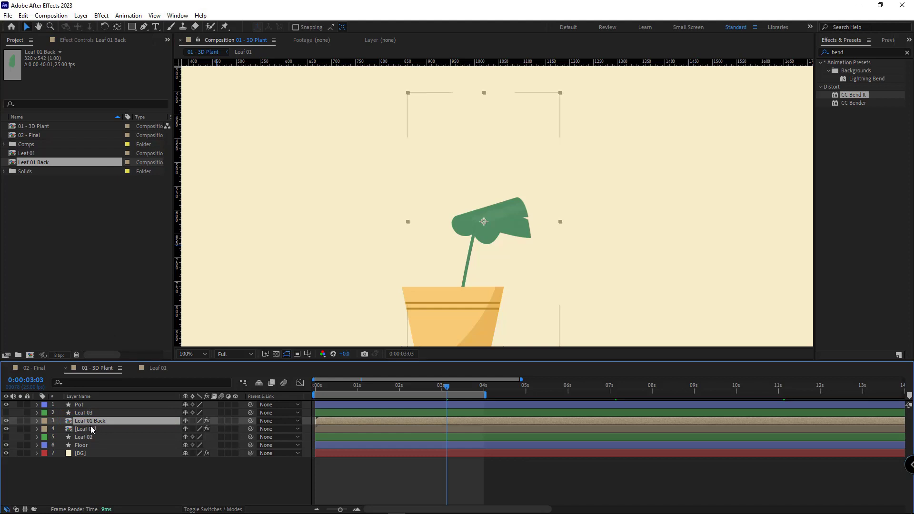
{"action": "double_click", "coordinate": [93, 426]}
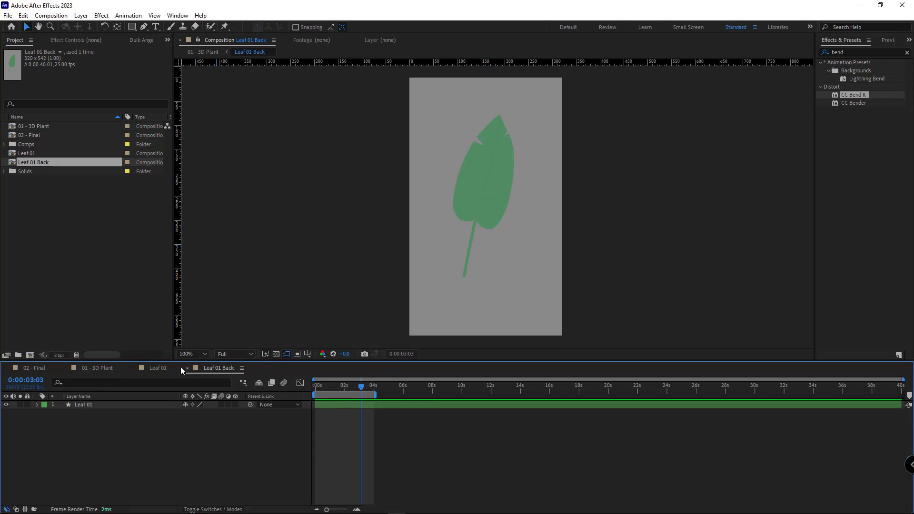
Show Leaf 02 and Leaf 03 again and bring up the Character panel.
{"action": "left_click", "coordinate": [98, 369]}
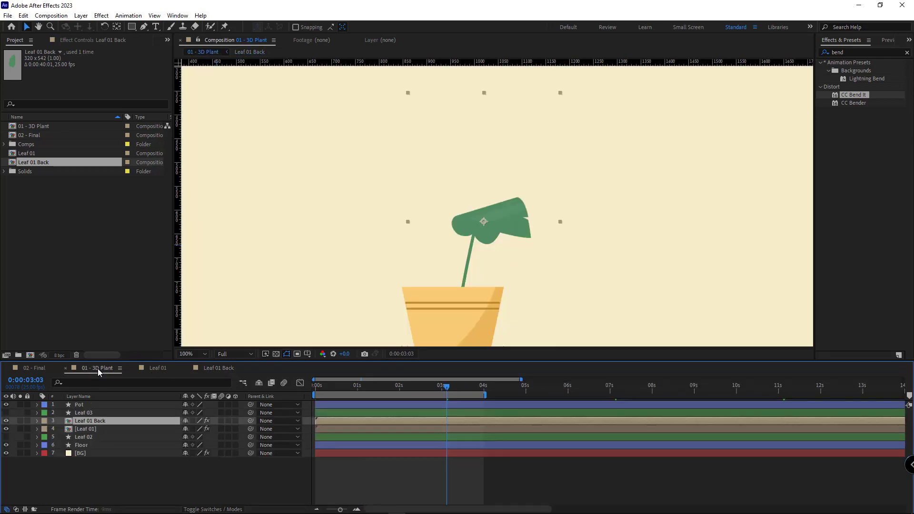
{"action": "left_click", "coordinate": [6, 437]}
{"action": "left_click", "coordinate": [6, 413]}
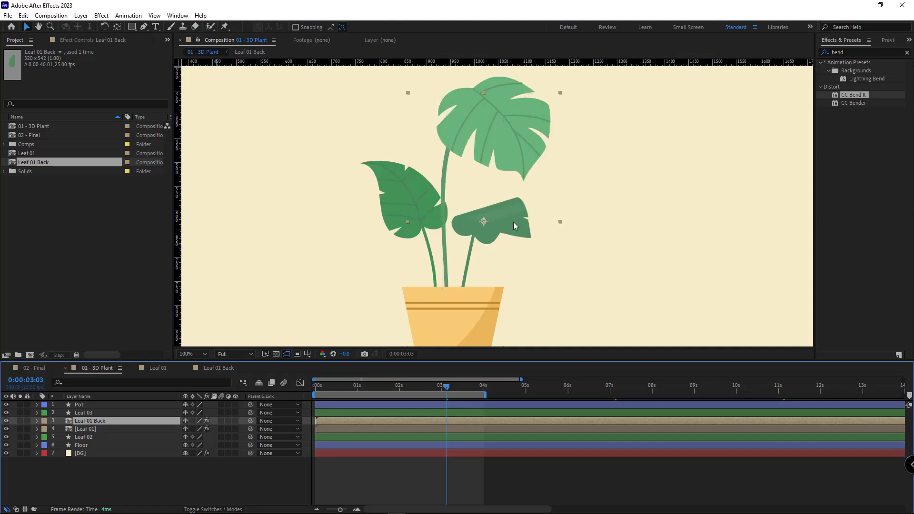
{"action": "left_click", "coordinate": [505, 143]}
{"action": "left_click", "coordinate": [907, 40]}
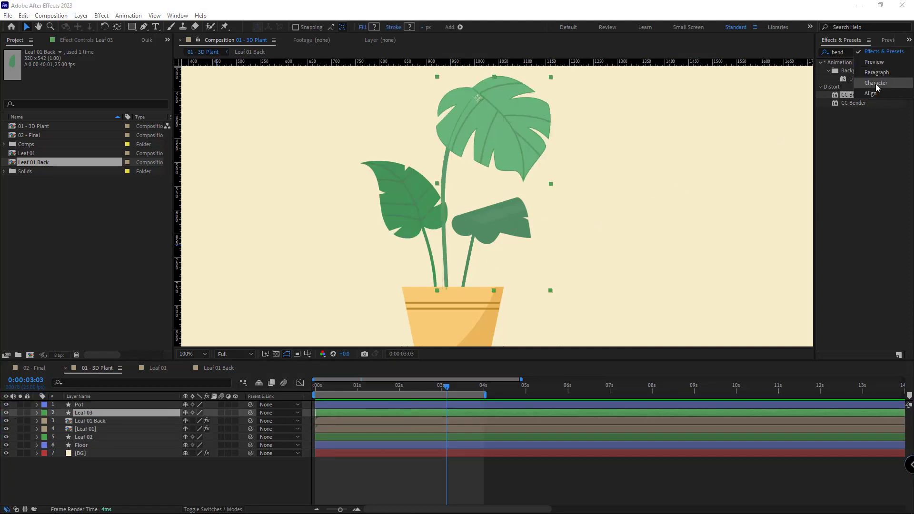
{"action": "left_click", "coordinate": [864, 92]}
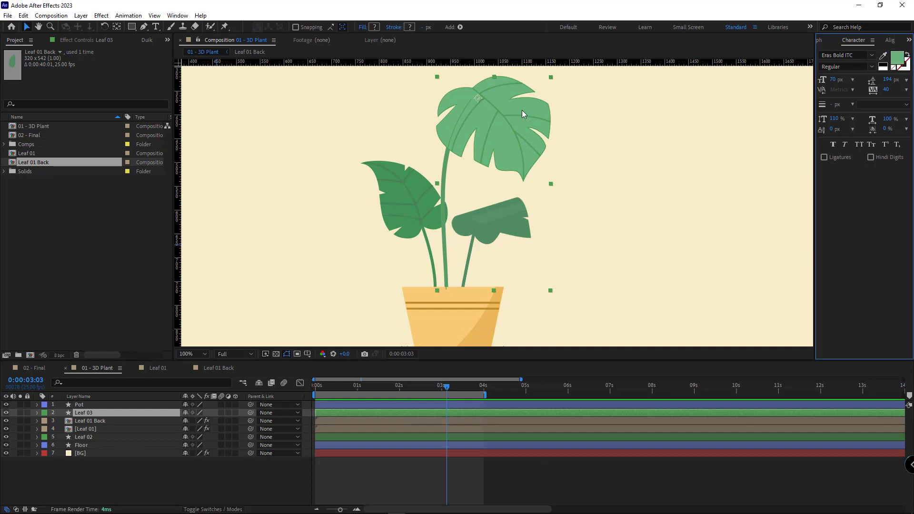
Set the Leaf 01 Back leaf's Shape 1 fill to 6AB47D and return to 01 - 3D Plant.
{"action": "left_click", "coordinate": [224, 368]}
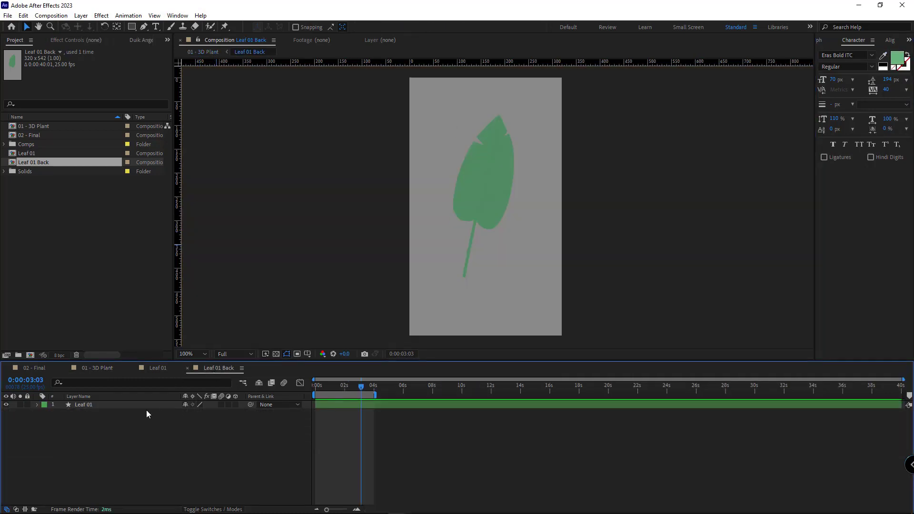
{"action": "left_click", "coordinate": [113, 406]}
{"action": "left_click", "coordinate": [37, 404]}
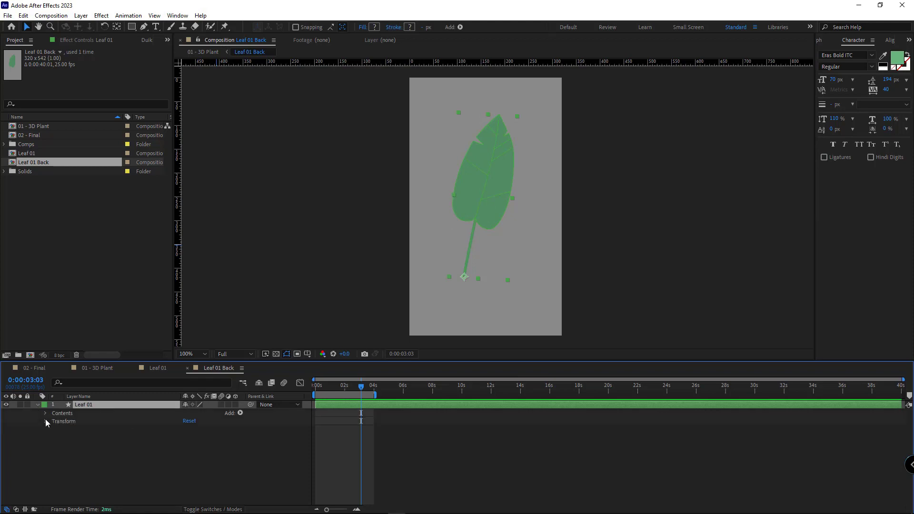
{"action": "left_click", "coordinate": [46, 413]}
{"action": "left_click", "coordinate": [69, 429]}
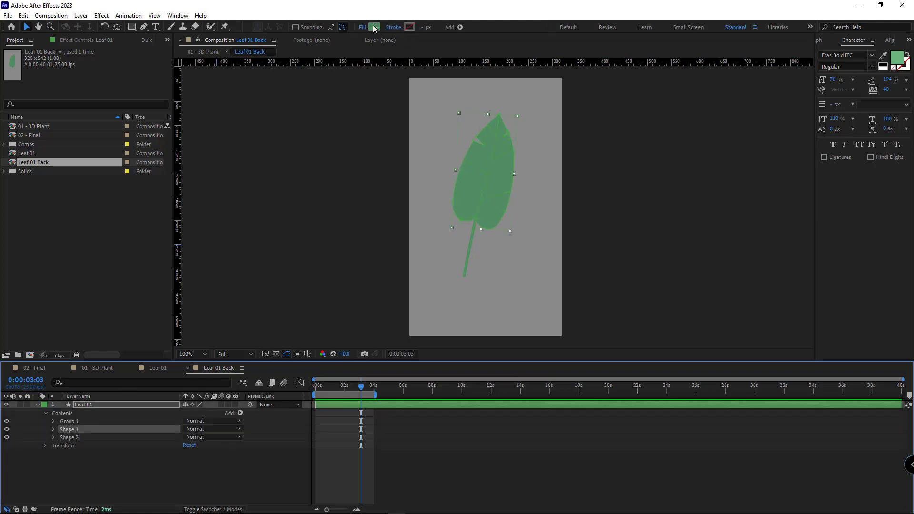
{"action": "left_click", "coordinate": [375, 27]}
{"action": "left_click", "coordinate": [553, 404]}
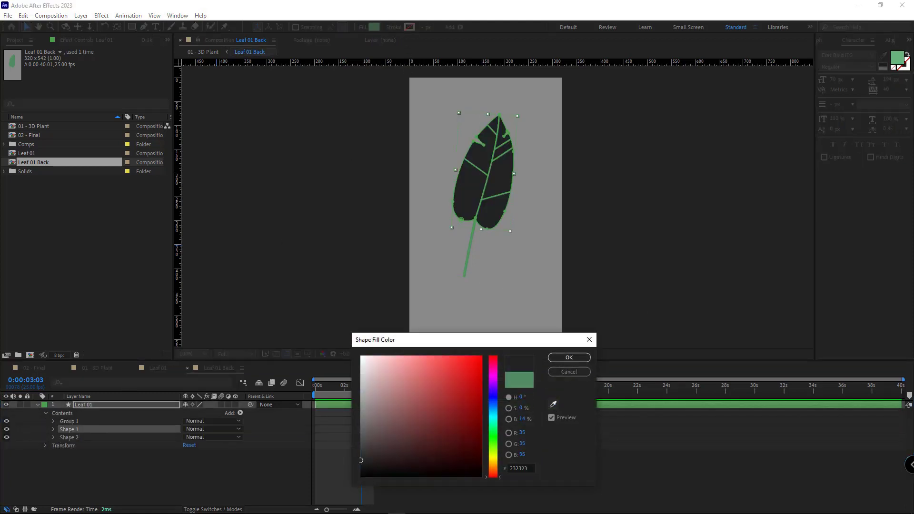
{"action": "left_click", "coordinate": [899, 61]}
{"action": "left_click", "coordinate": [569, 358]}
{"action": "left_click", "coordinate": [337, 452]}
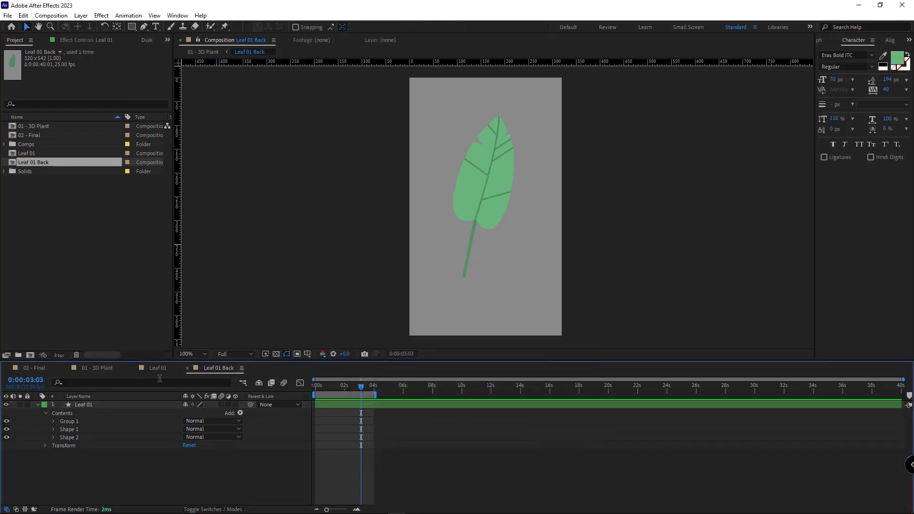
{"action": "left_click", "coordinate": [103, 369]}
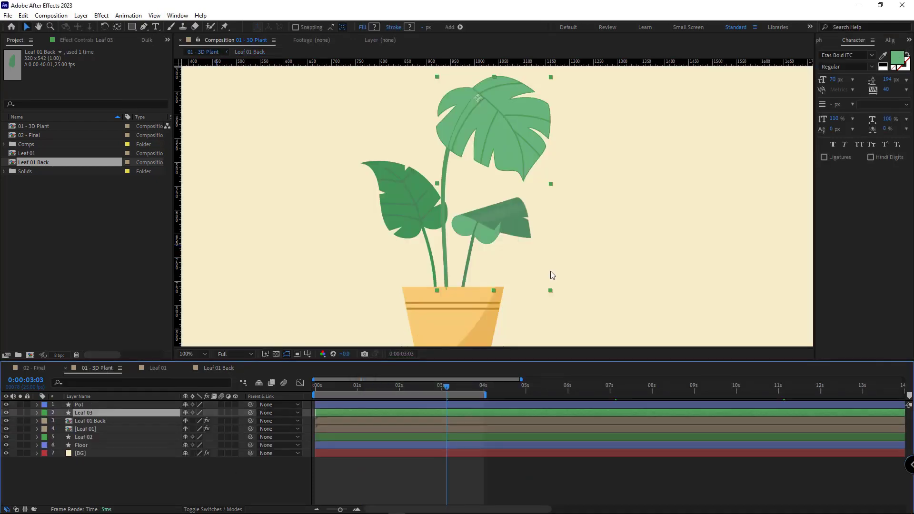
Hide the Leaf 01 Back layer and set Leaf 01's CC Page Turn Back Page to '3. Leaf 01 Back'.
{"action": "left_click", "coordinate": [85, 422]}
{"action": "left_click", "coordinate": [6, 420]}
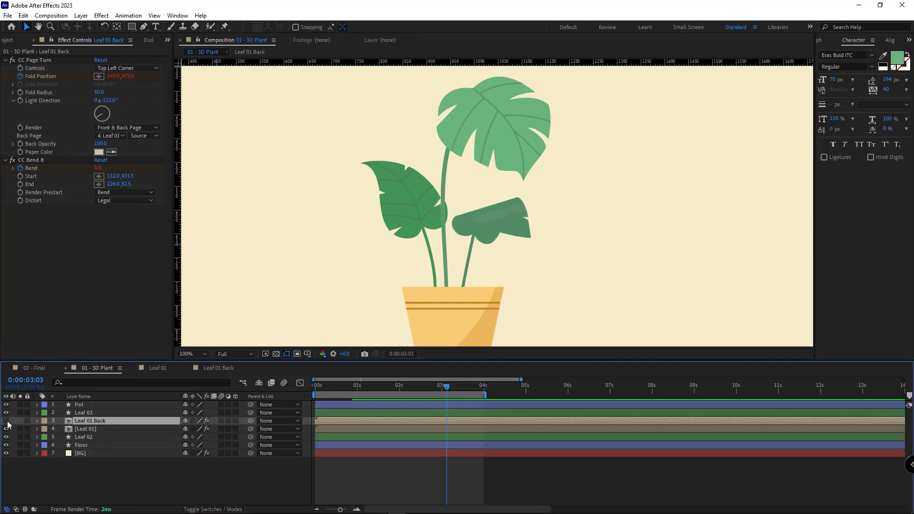
{"action": "left_click", "coordinate": [84, 430]}
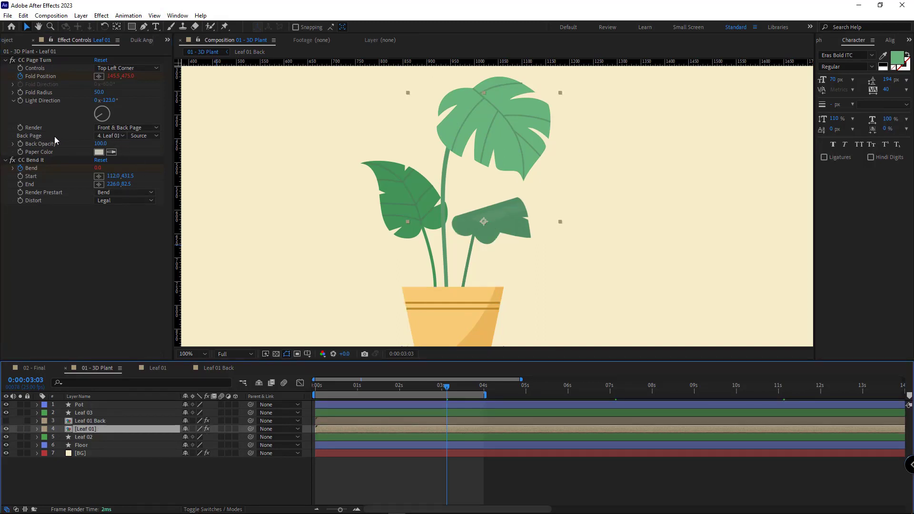
{"action": "left_click", "coordinate": [109, 136]}
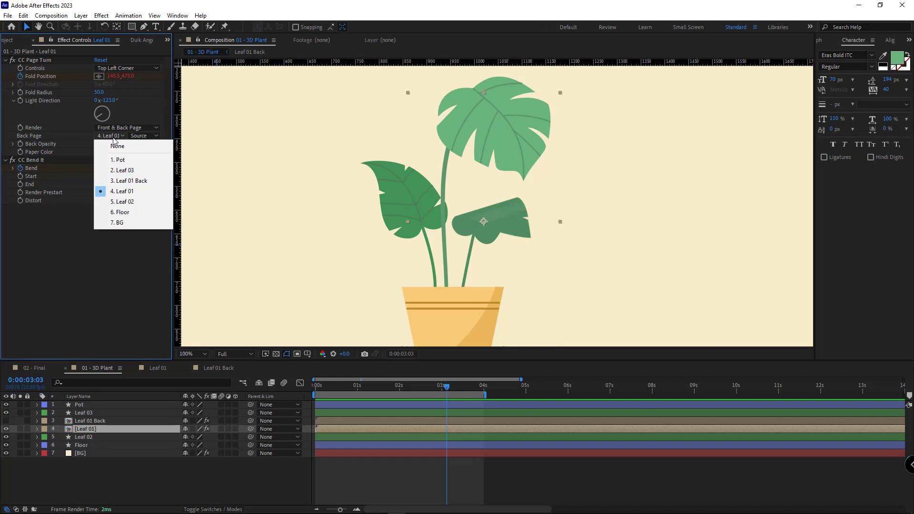
{"action": "left_click", "coordinate": [125, 181]}
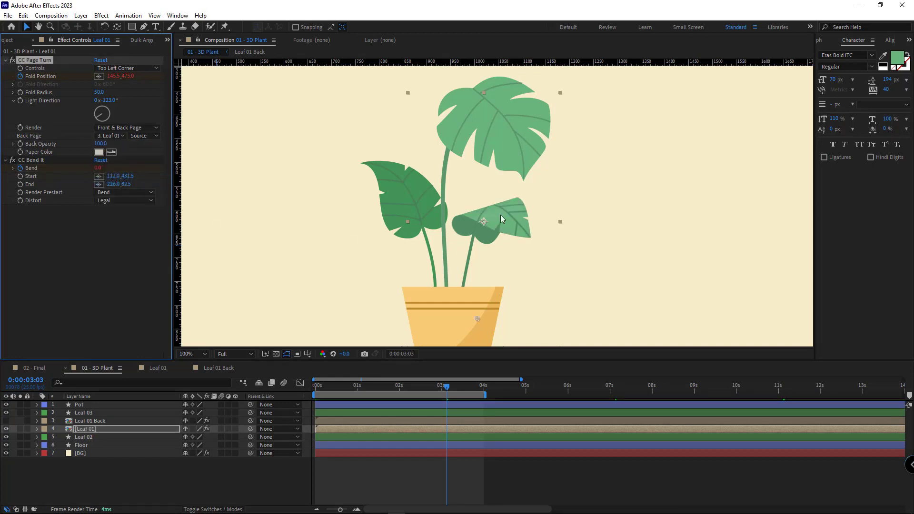
{"action": "left_click", "coordinate": [107, 423]}
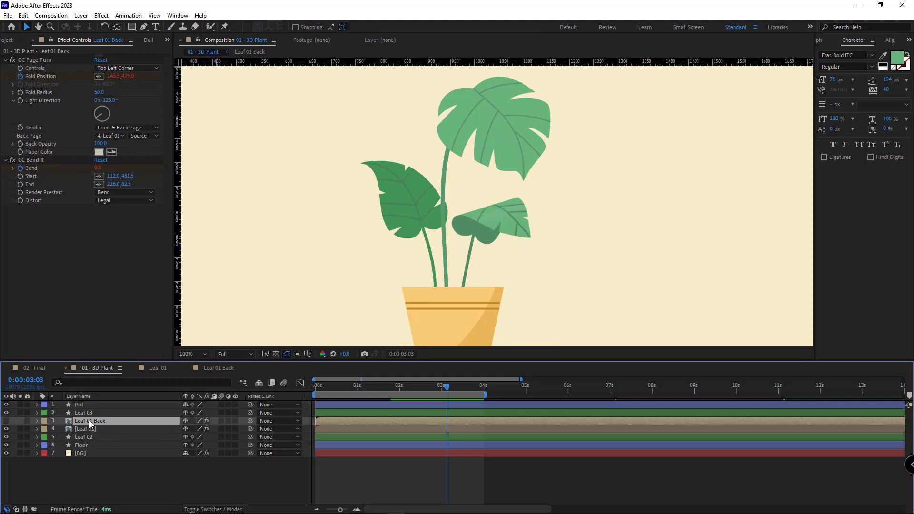
{"action": "left_click", "coordinate": [164, 480]}
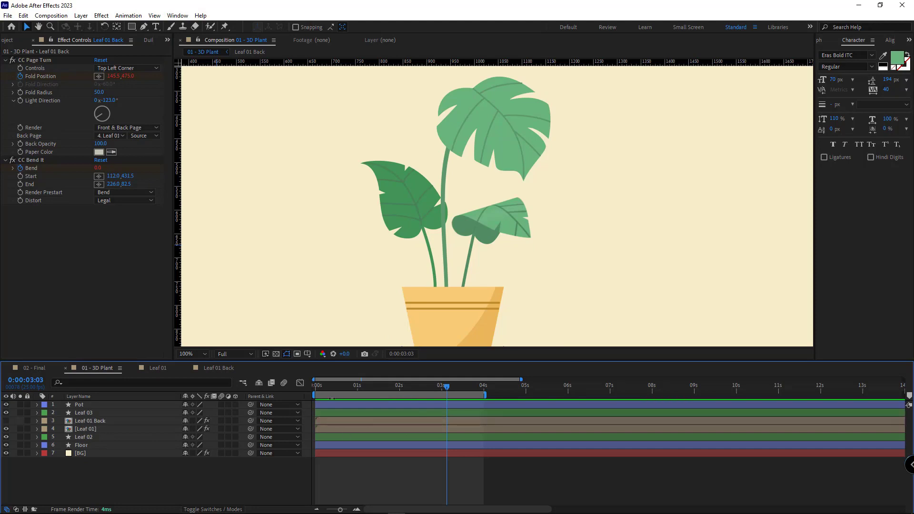
{"action": "key", "text": "Home"}
{"action": "key", "text": "space"}
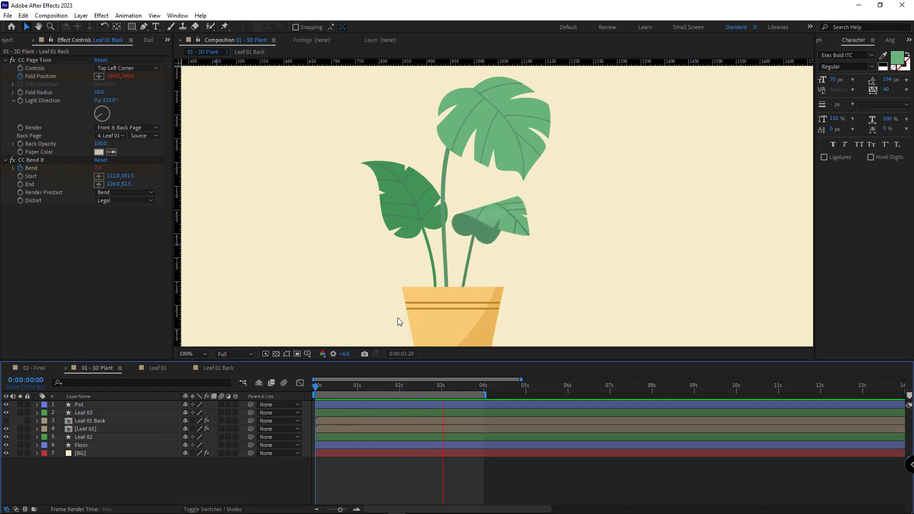
{"action": "key", "text": "space"}
{"action": "key", "text": "space"}
{"action": "key", "text": "space"}
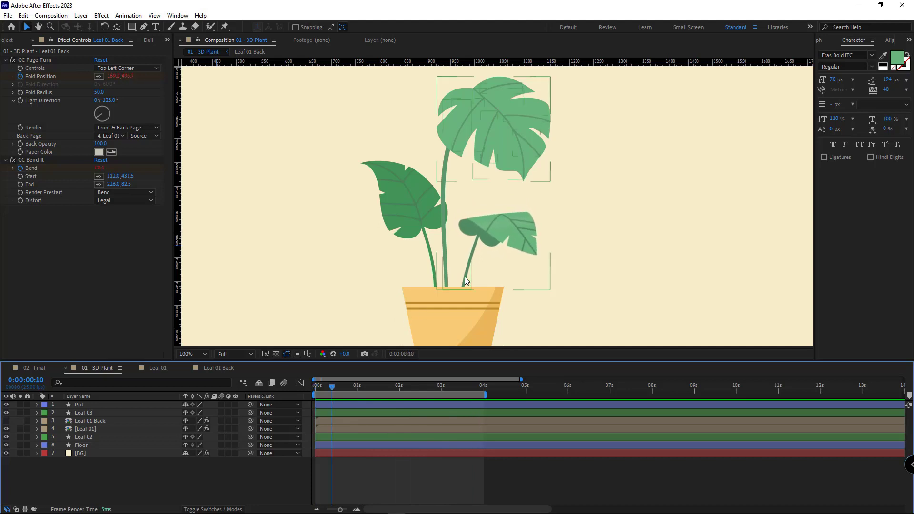
{"action": "key", "text": "comma"}
{"action": "key", "text": "comma"}
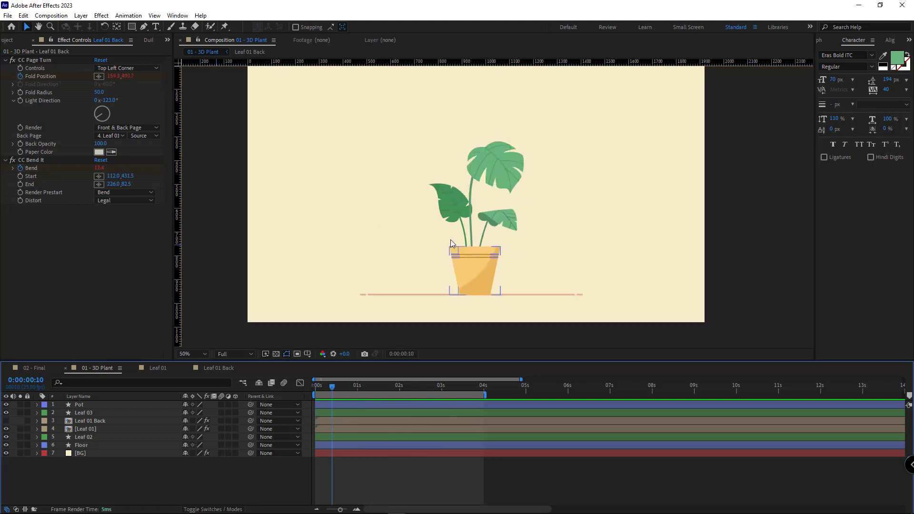
Preview the 02 - Final composition with the potted plant's leaves animating.
{"action": "left_click", "coordinate": [38, 370]}
{"action": "key", "text": "space"}
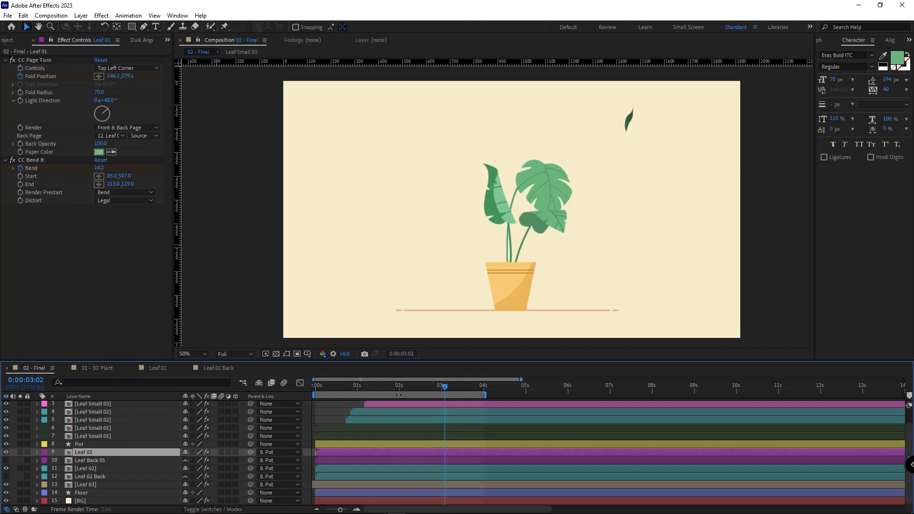